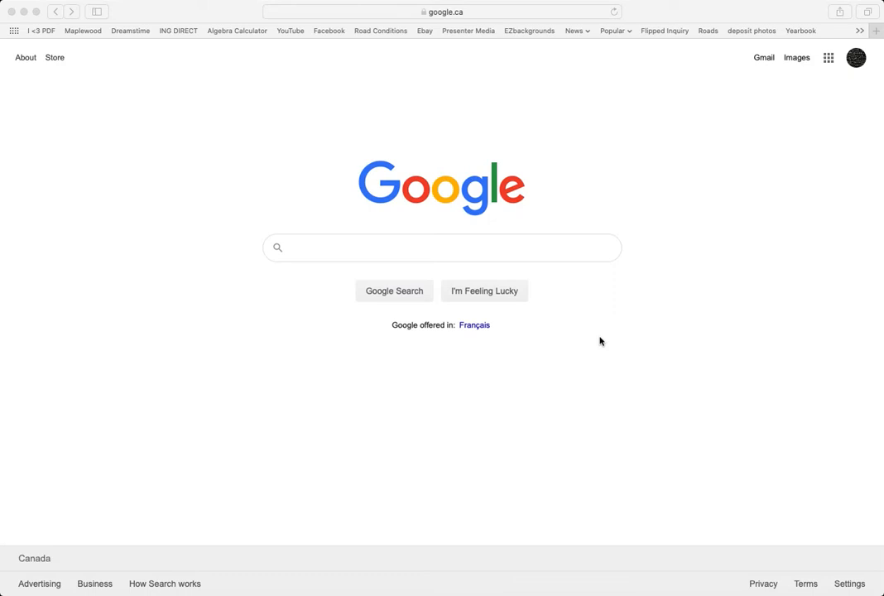
Search Google for "desmost", go to the Desmos site and open its Graphing Calculator.
left_click(318, 248)
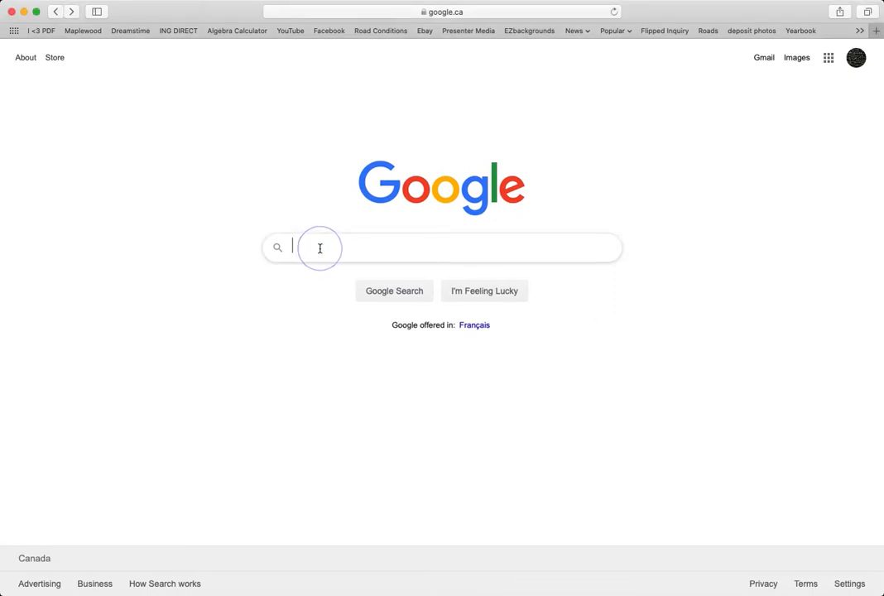
type("desmost")
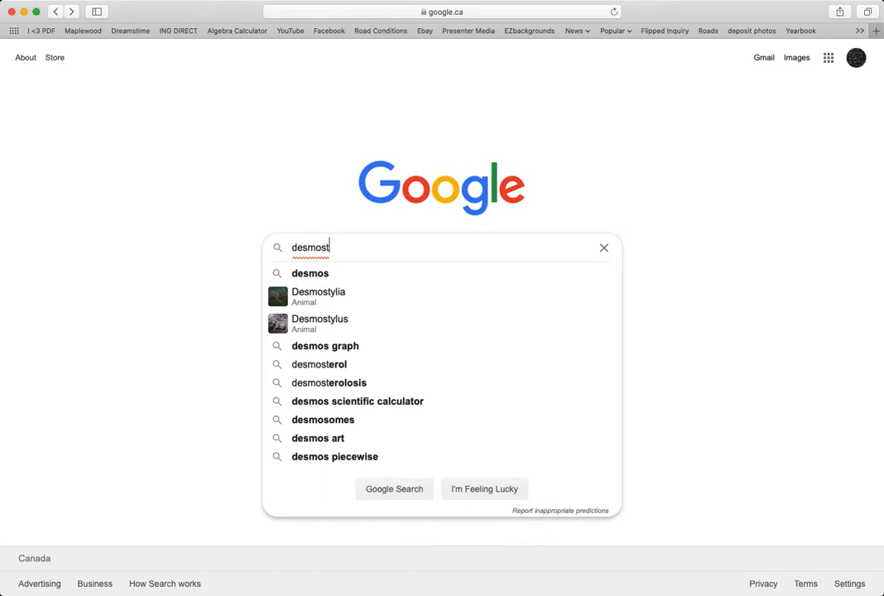
key("Return")
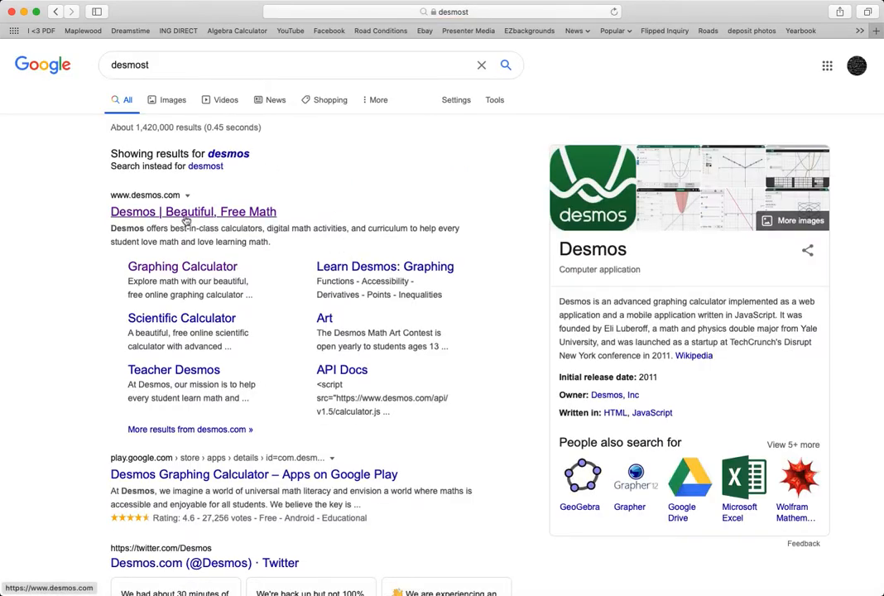
left_click(175, 214)
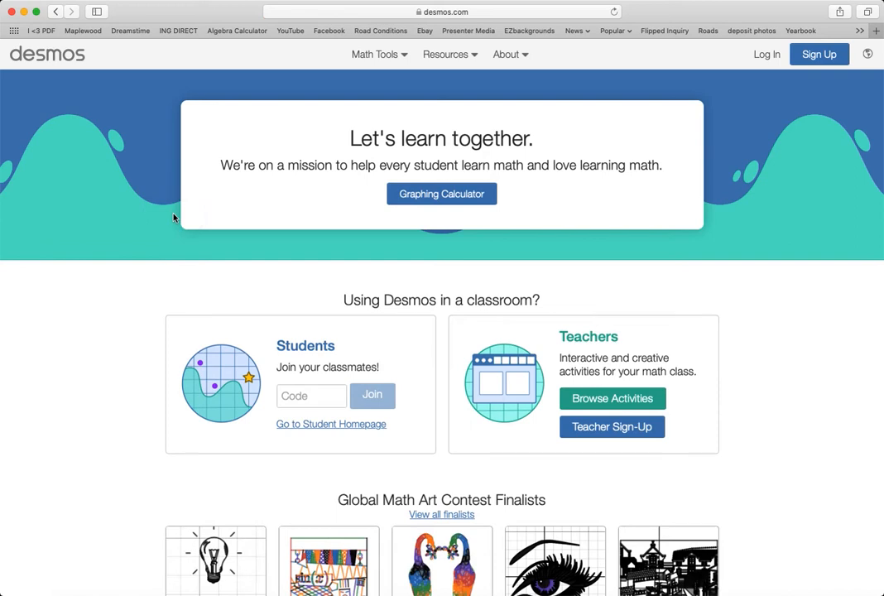
left_click(454, 199)
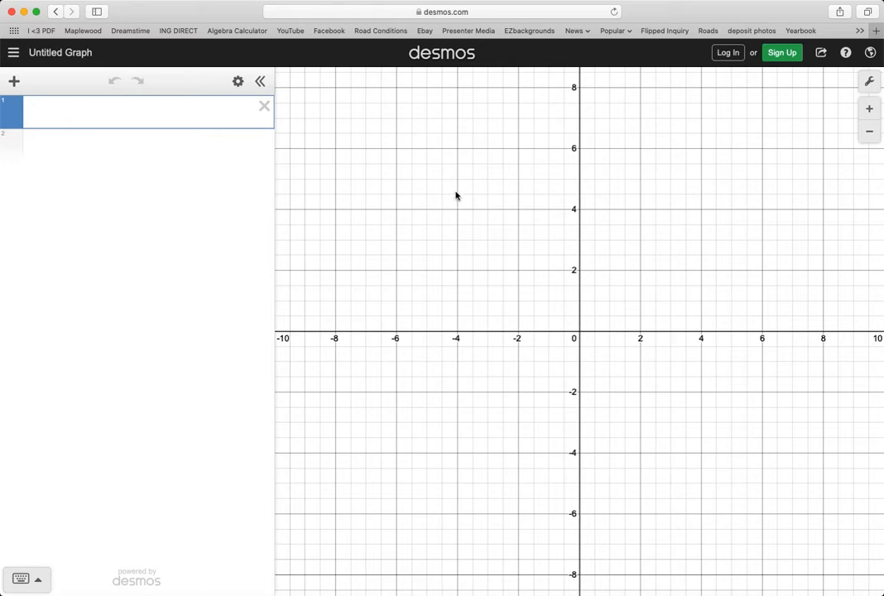
Graph the line y = 3x + 4 and check the on-screen keypad's number and letter layouts.
type("y = 3x + 4")
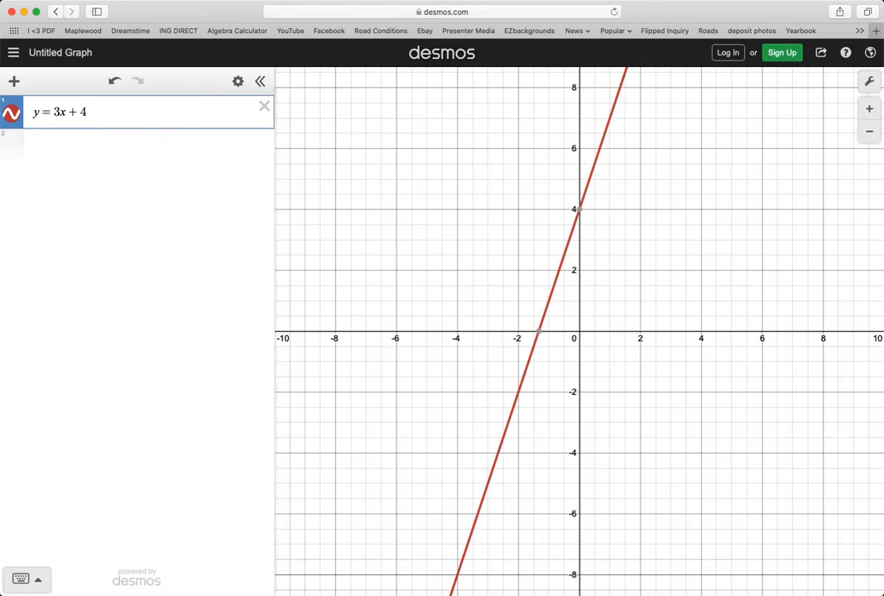
scroll(452, 189, "down", 1)
left_click(36, 580)
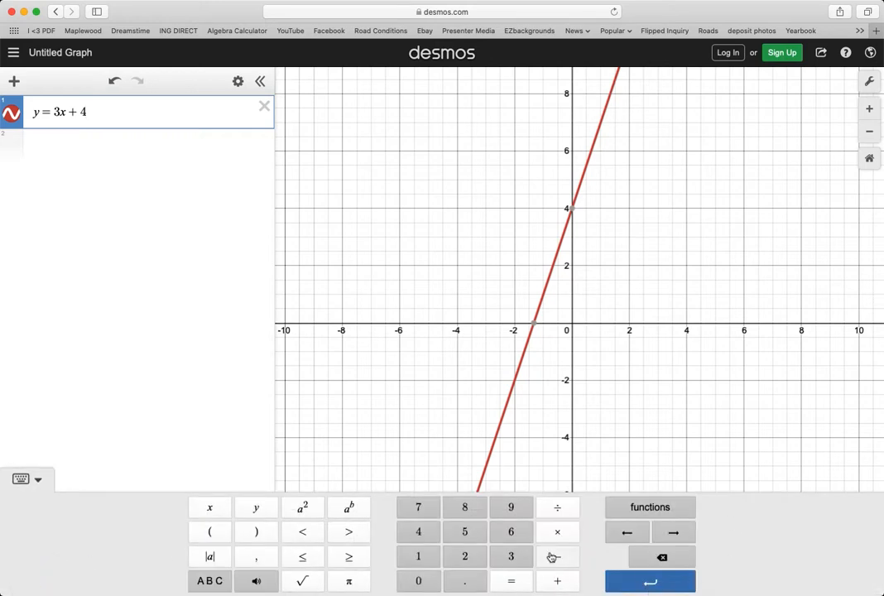
left_click(210, 582)
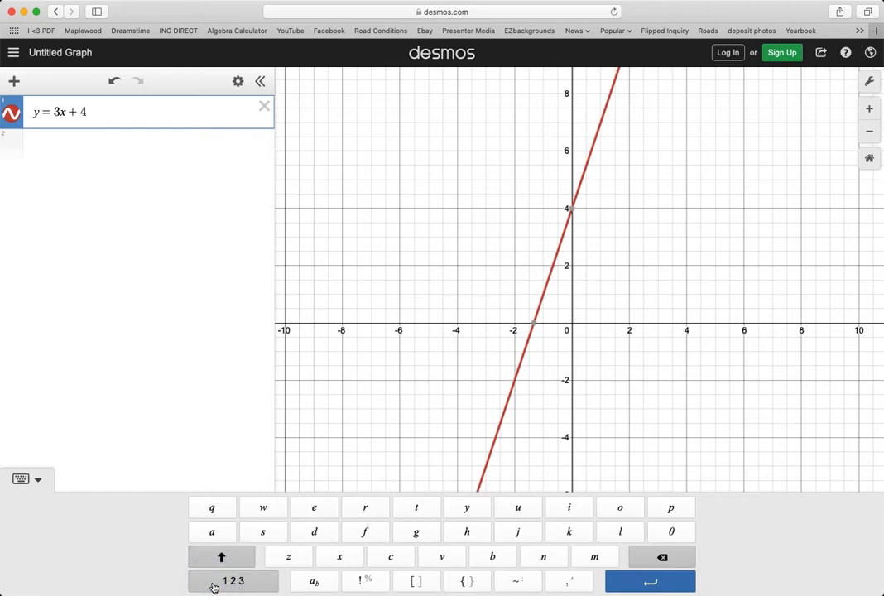
left_click(214, 586)
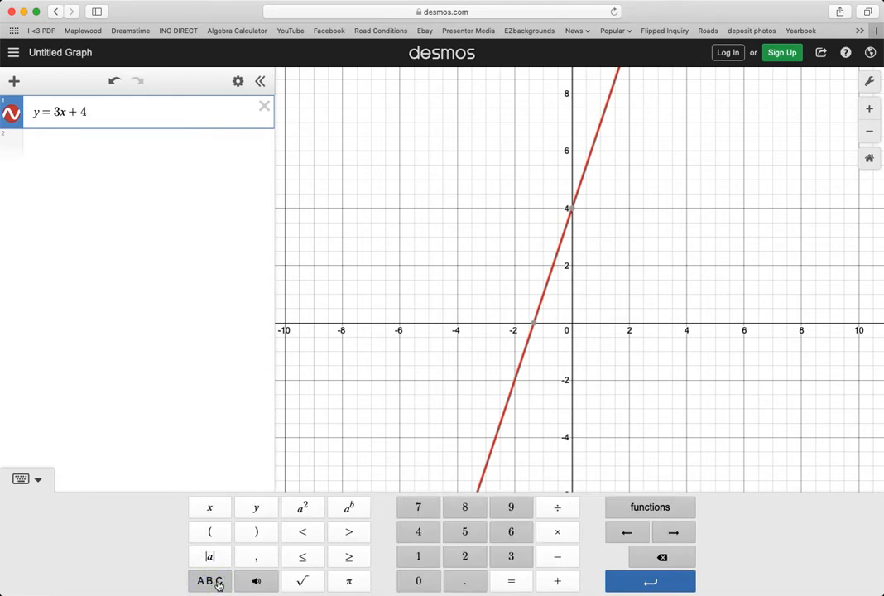
Examine the + 4 term of the first equation and display the coordinates of its line's y-intercept.
double_click(58, 112)
left_click_drag(69, 112, 88, 112)
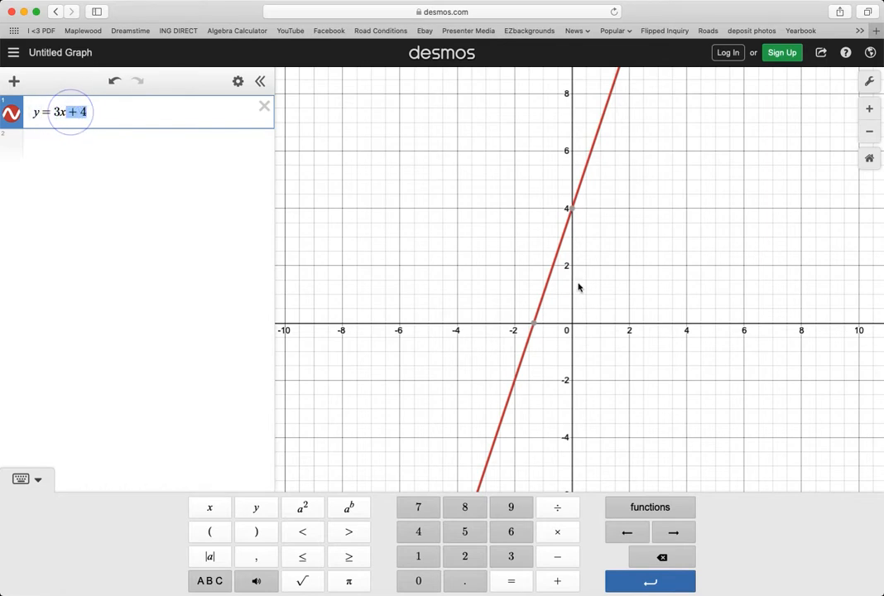
mouse_move(573, 213)
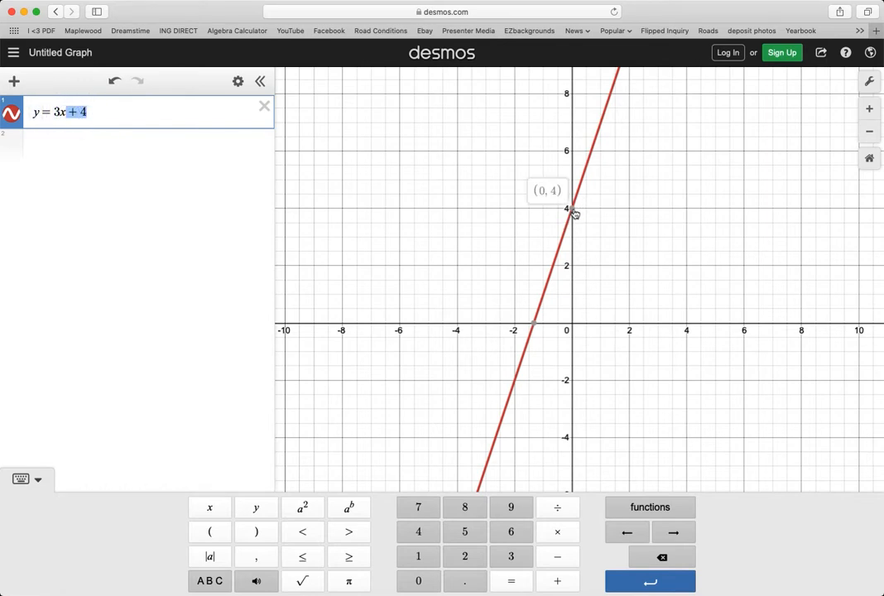
left_click(574, 213)
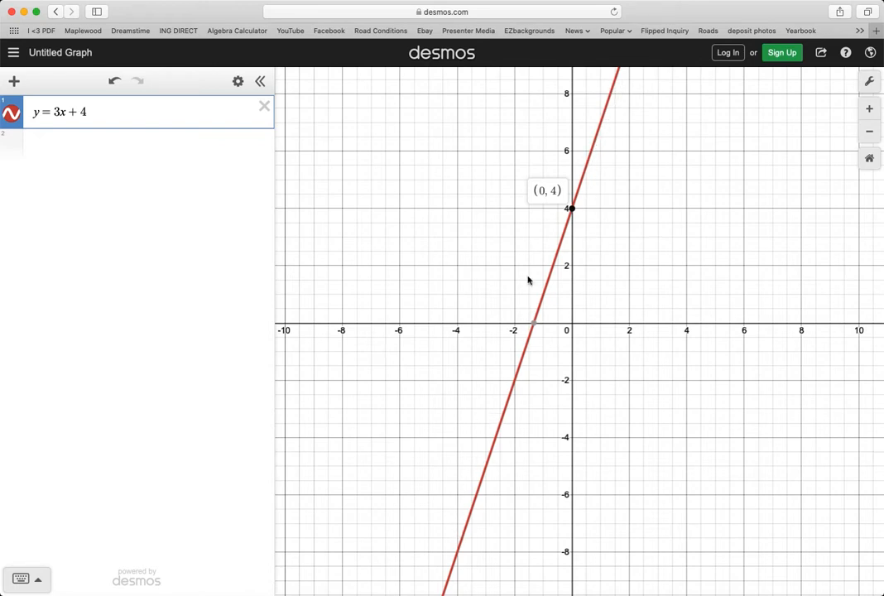
Graph 2x + 5y = 7 as a second equation and display the coordinates of its y- and x-intercepts.
left_click(62, 148)
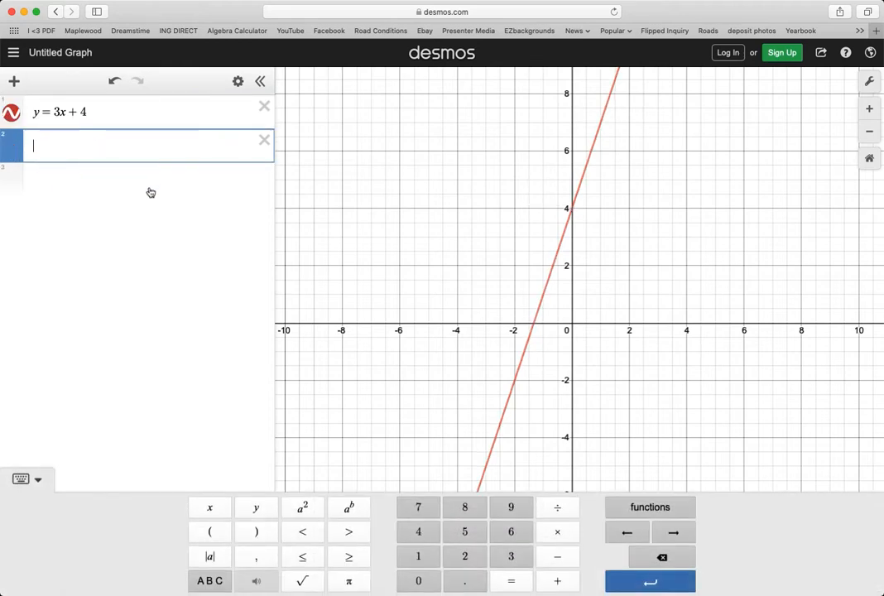
type("2x + 5y = 7")
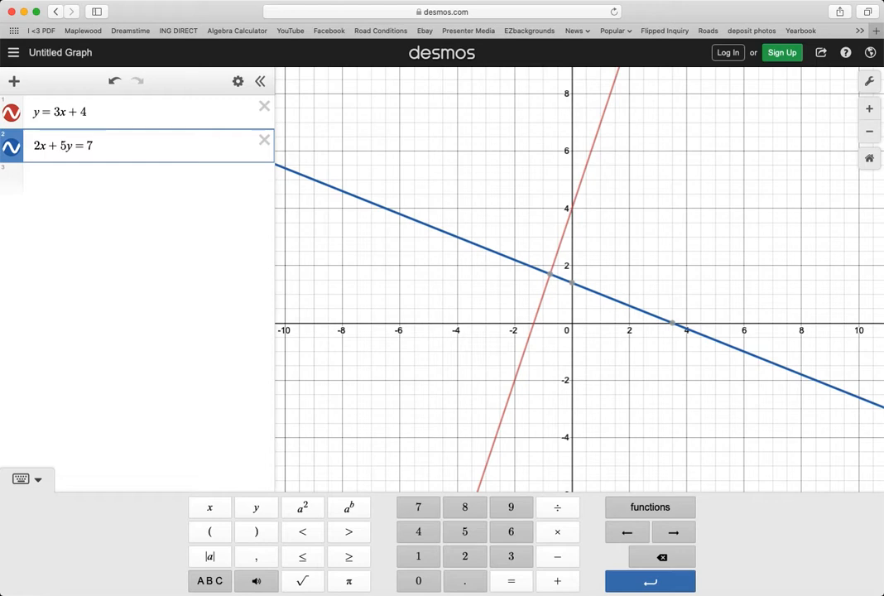
mouse_move(574, 287)
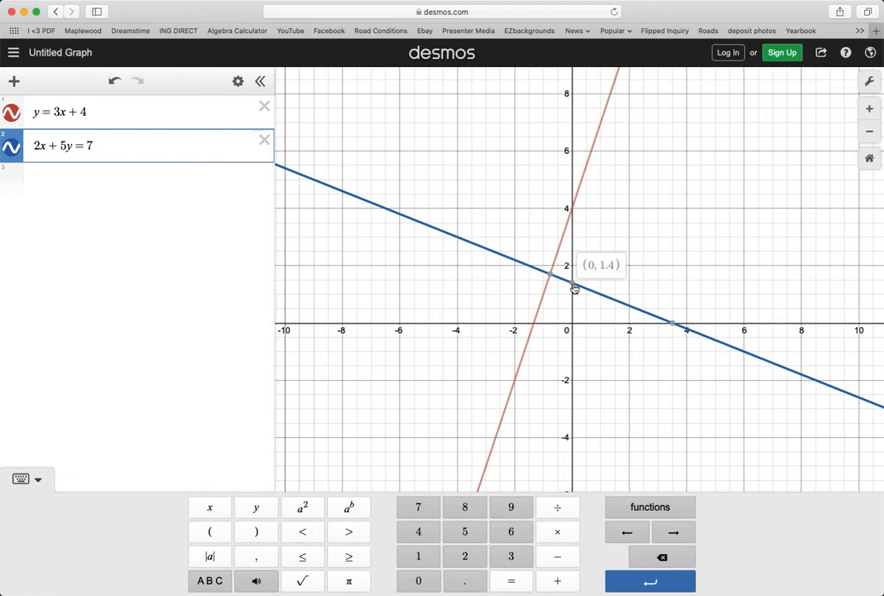
left_click(575, 286)
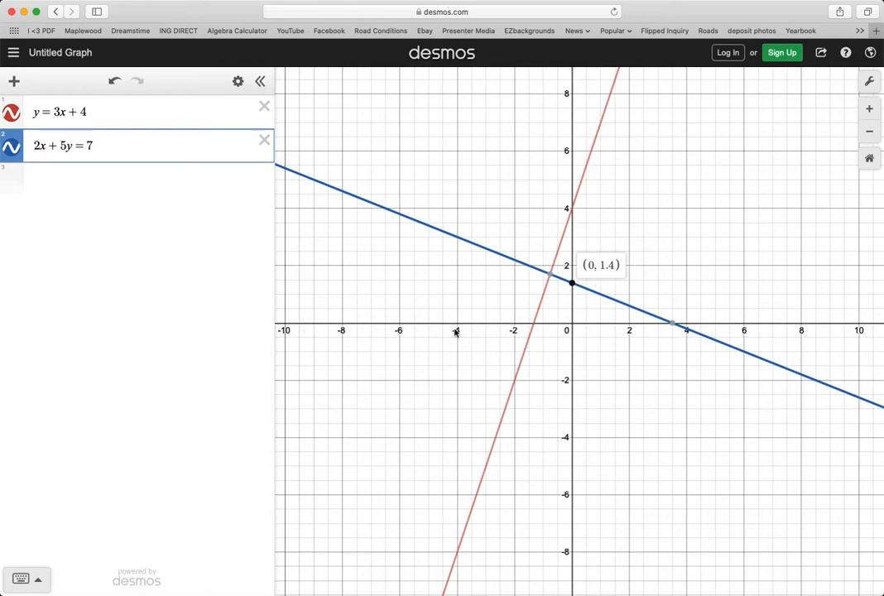
left_click(674, 325)
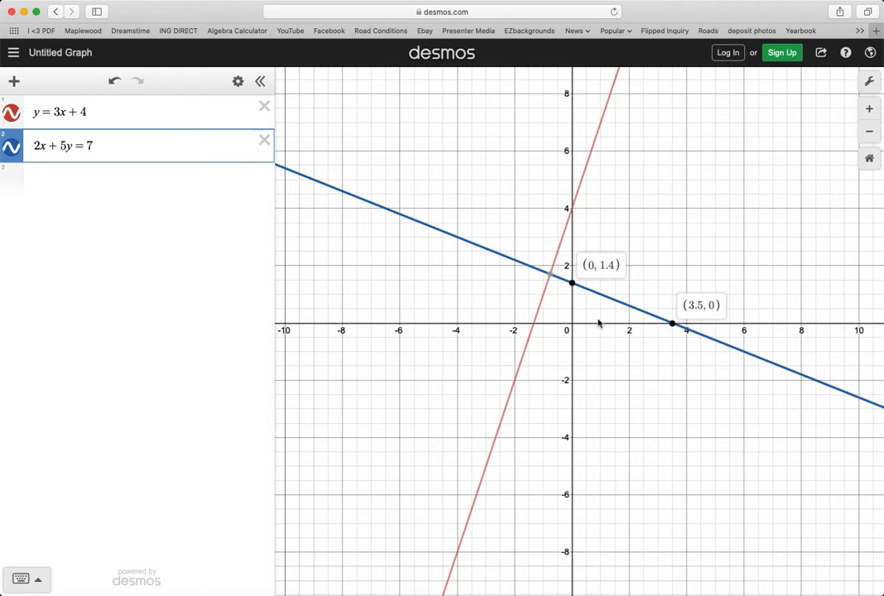
Display the coordinates of both intercepts of y = 3x + 4 and of the intersection of the two lines.
left_click(535, 325)
left_click(535, 325)
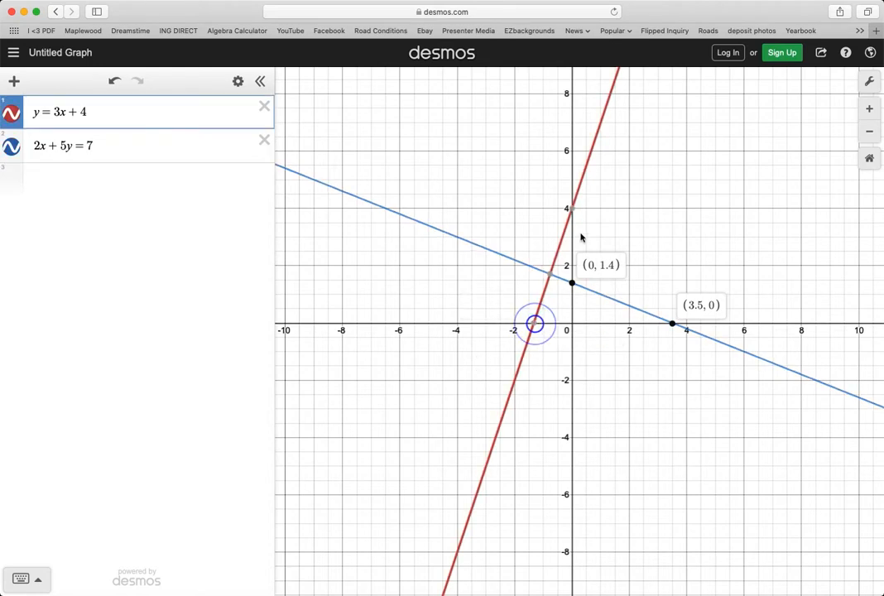
left_click(571, 208)
left_click(535, 325)
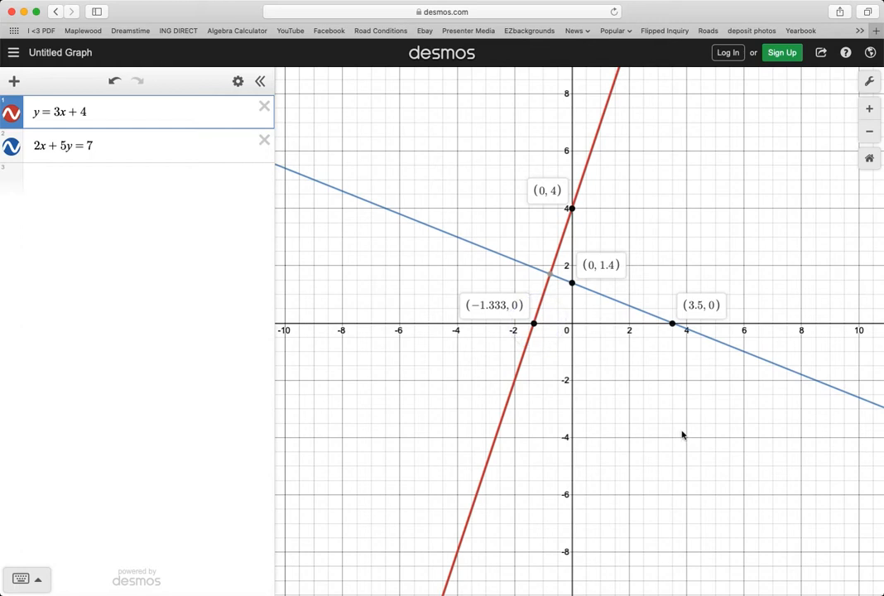
left_click(552, 277)
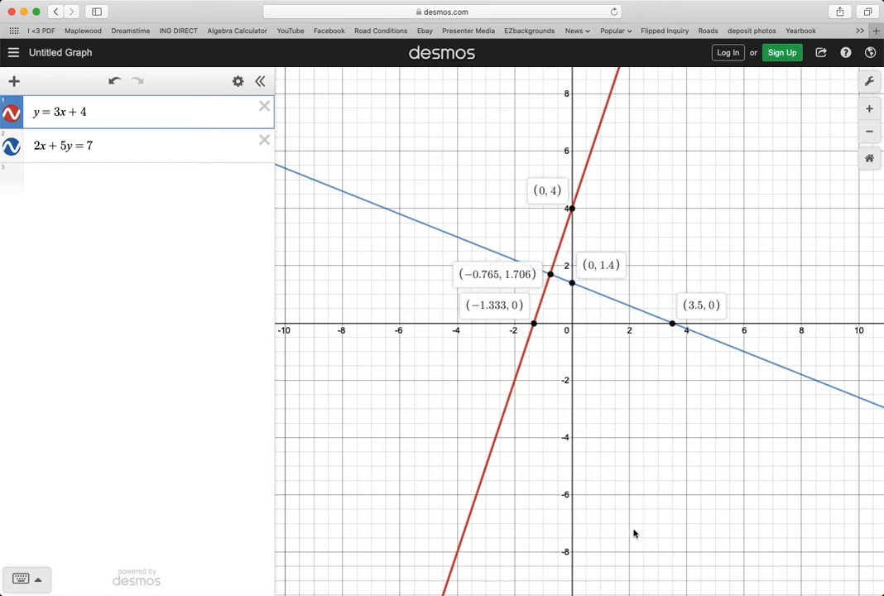
Graph the unsimplified equation 2x + 5x − 7y + 8y = 3 as a third expression and delete it again.
left_click(61, 179)
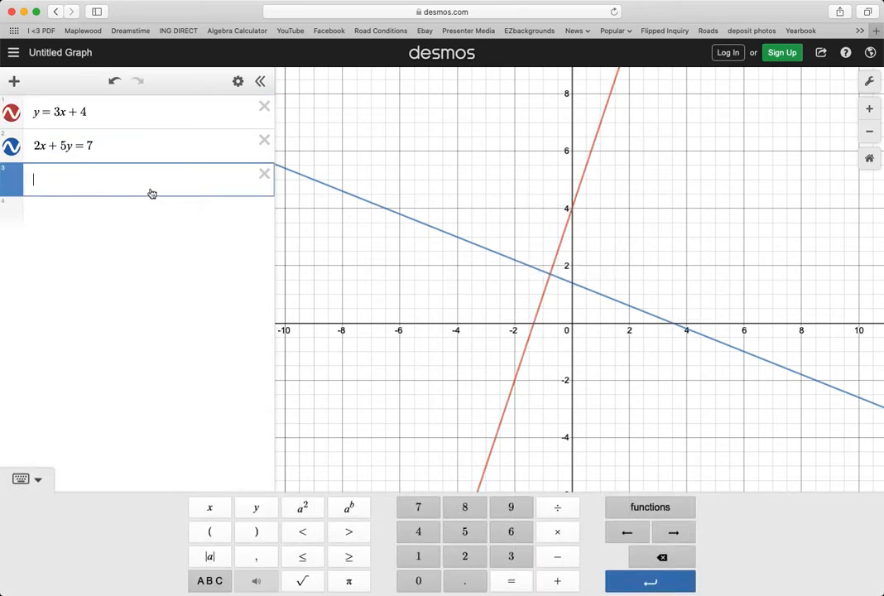
type("2x")
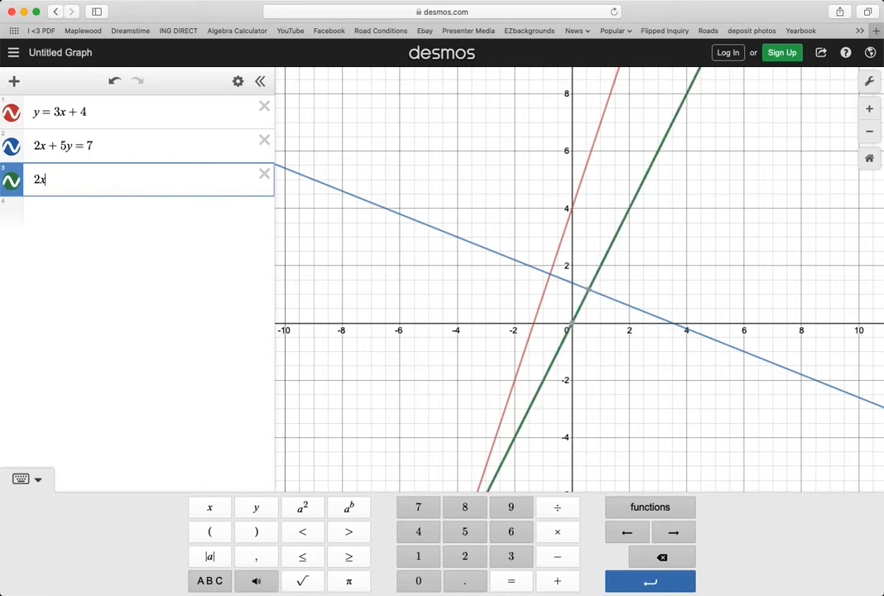
type("+5x-")
type("7y+")
type("8")
type("y")
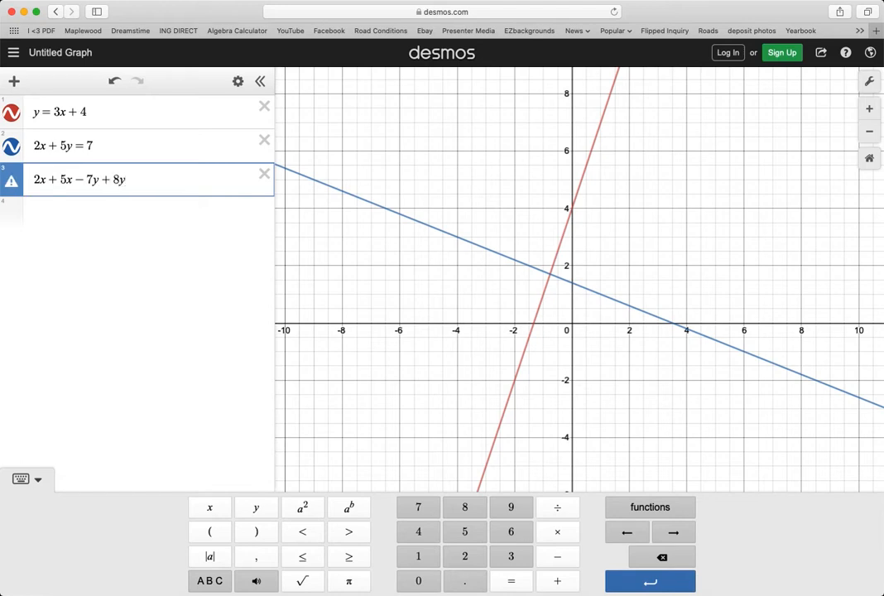
type("=3")
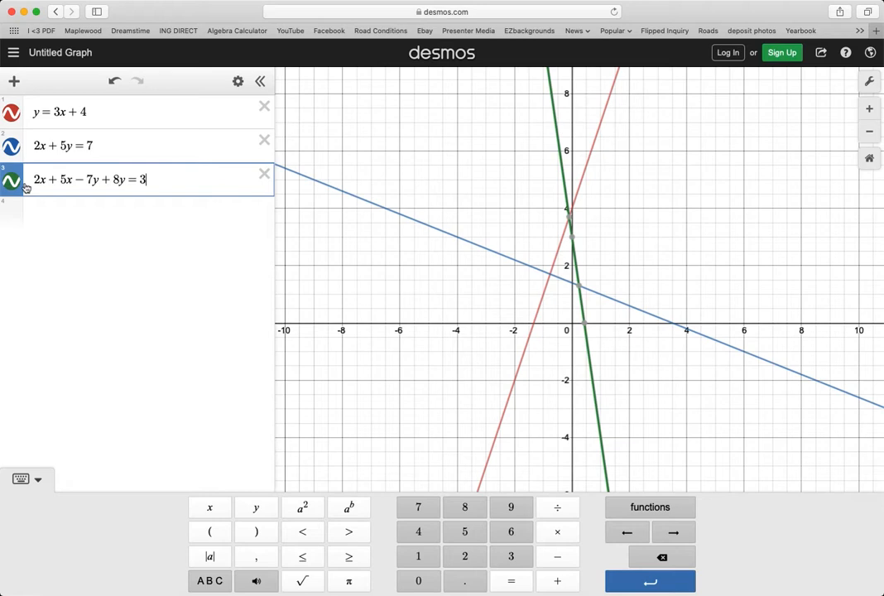
left_click(264, 175)
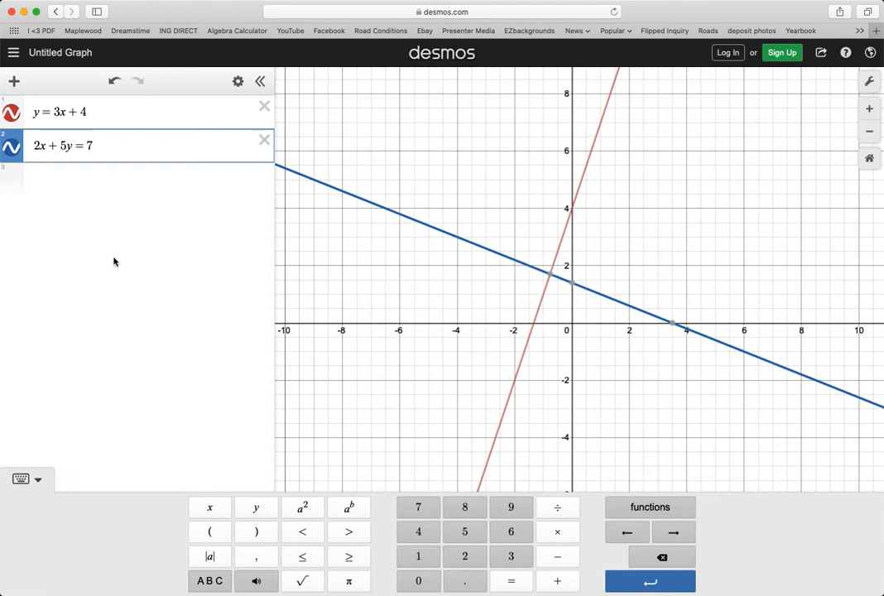
Hide and show the graph of 2x + 5y = 7, and restyle it as a green dotted line.
left_click(8, 149)
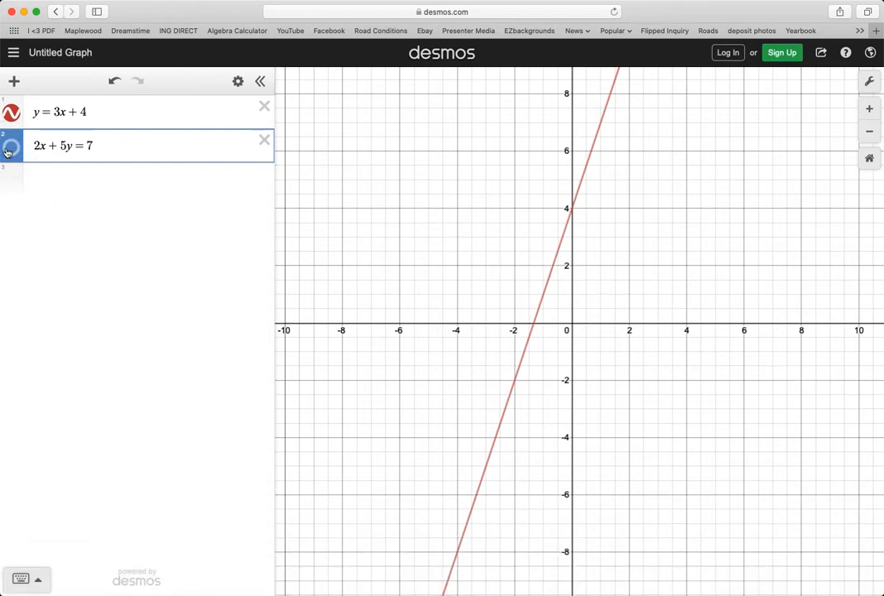
left_click(8, 149)
left_click(9, 149)
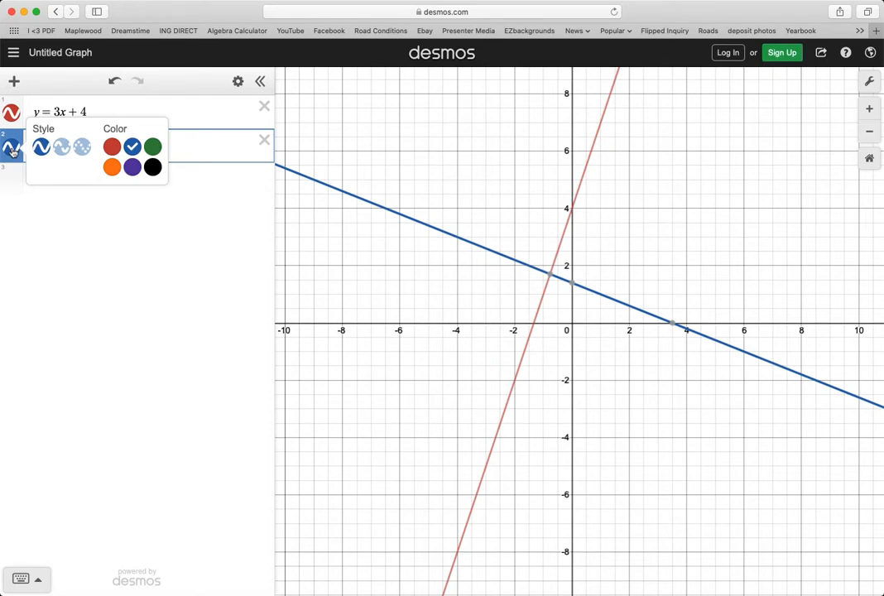
left_click(152, 147)
left_click(70, 148)
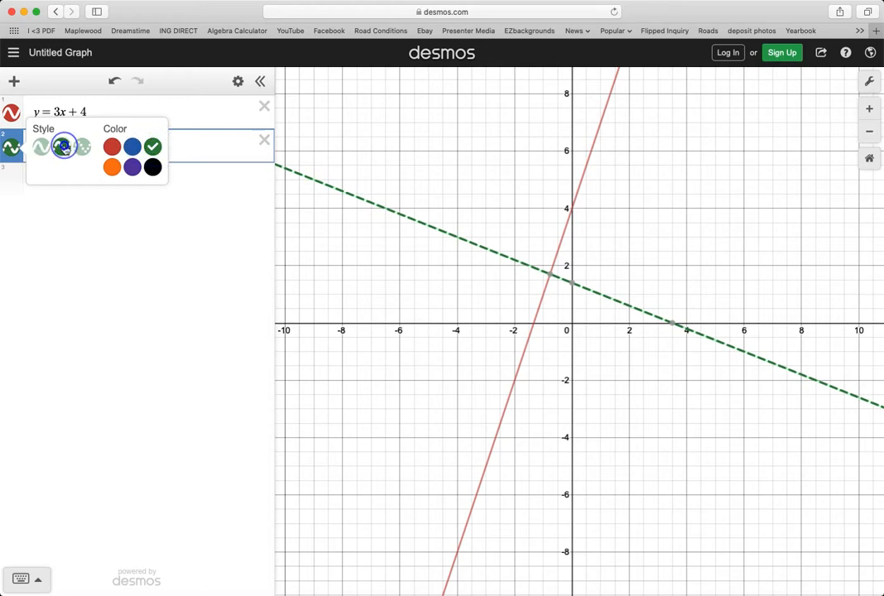
left_click(84, 148)
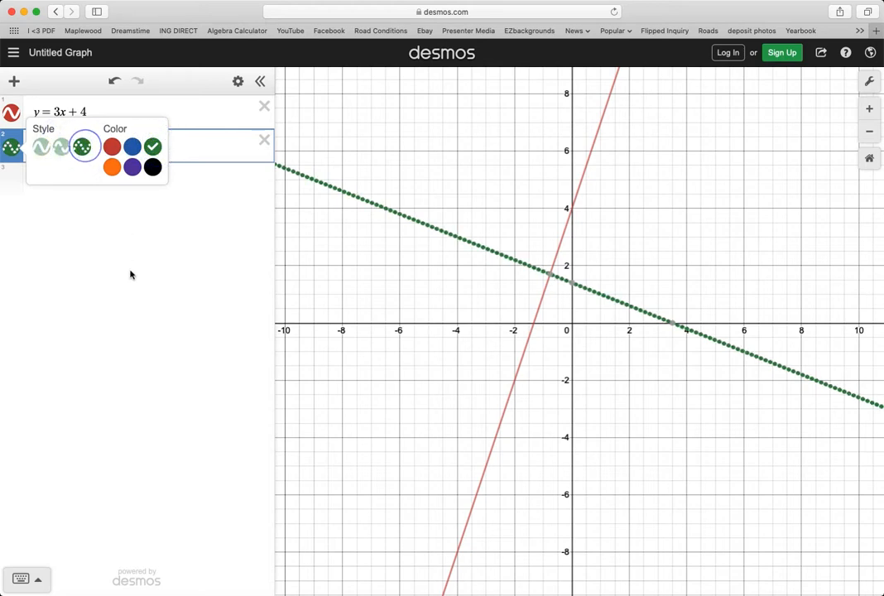
left_click(63, 148)
left_click(83, 149)
left_click(107, 247)
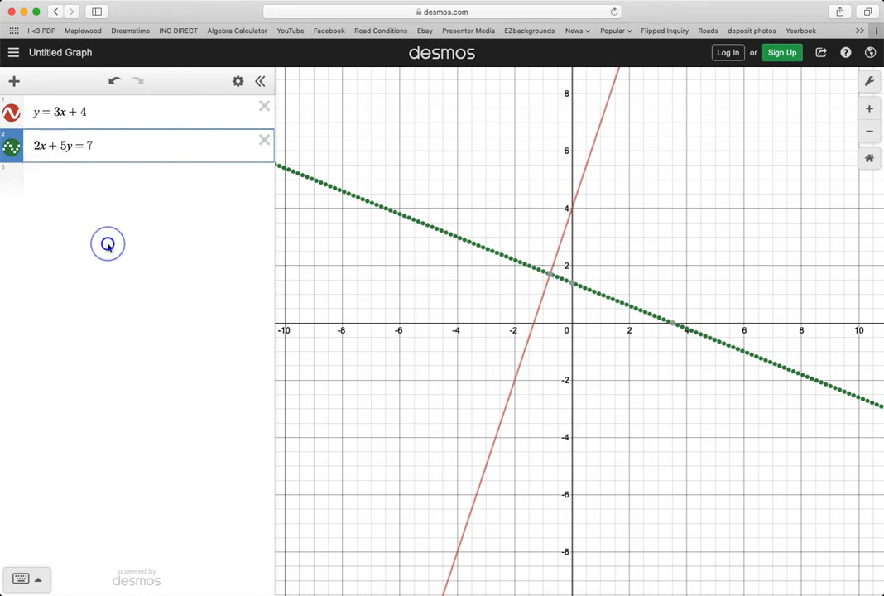
Delete 2x + 5y = 7 and graph y = 2x² − 5x − 6 as the second expression.
left_click(263, 140)
left_click(117, 146)
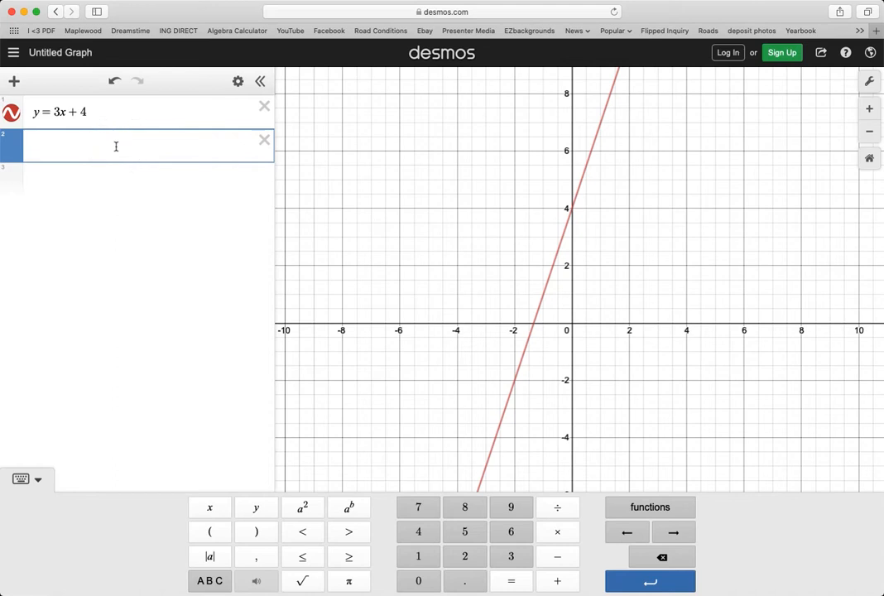
type("y = 2x")
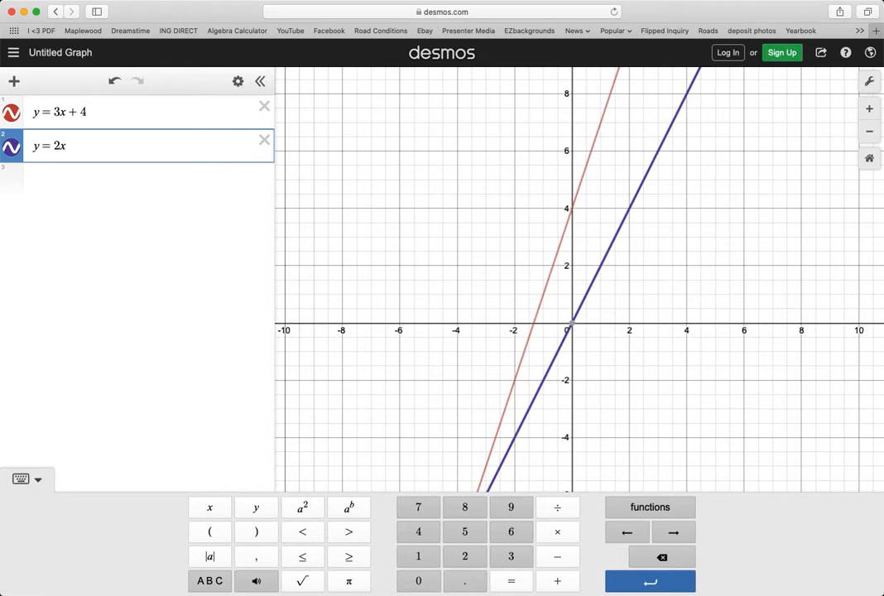
left_click(306, 507)
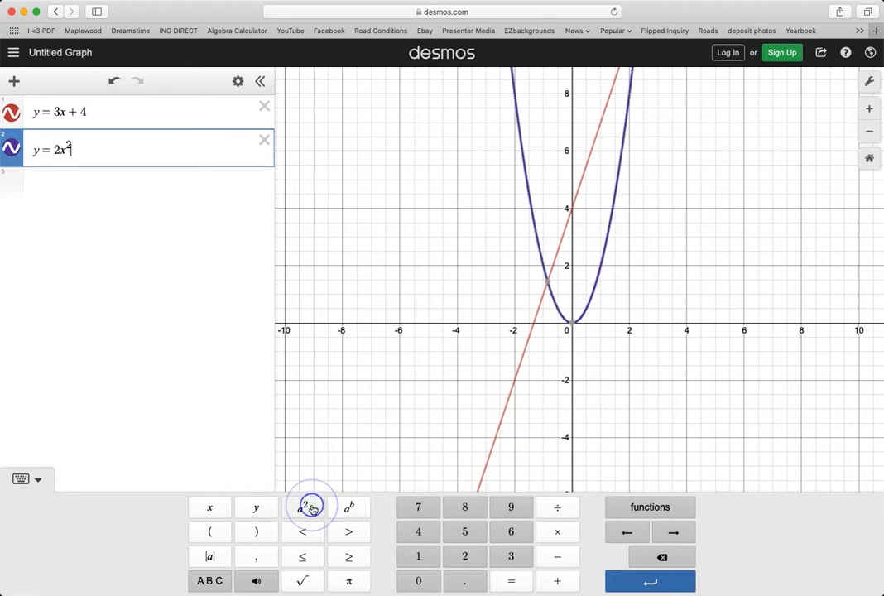
type("-5")
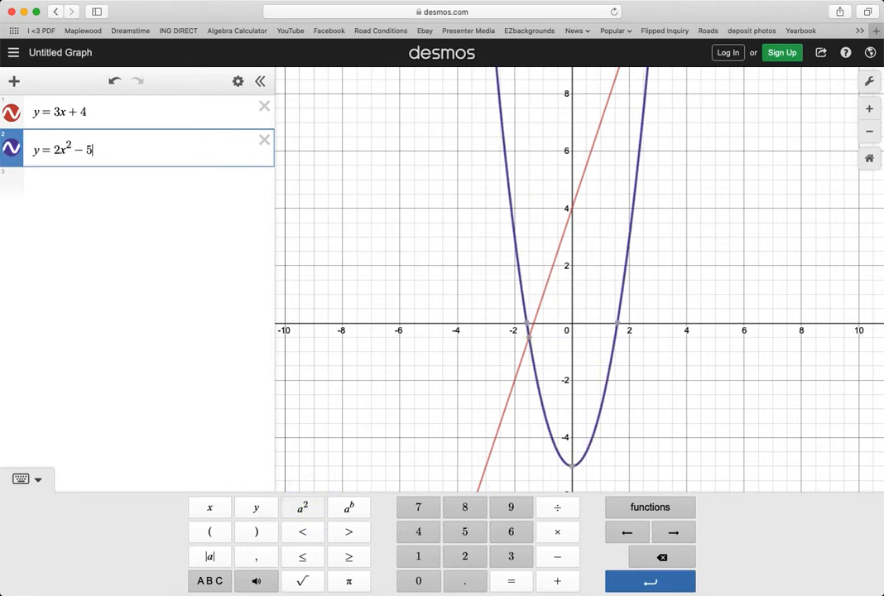
type("x")
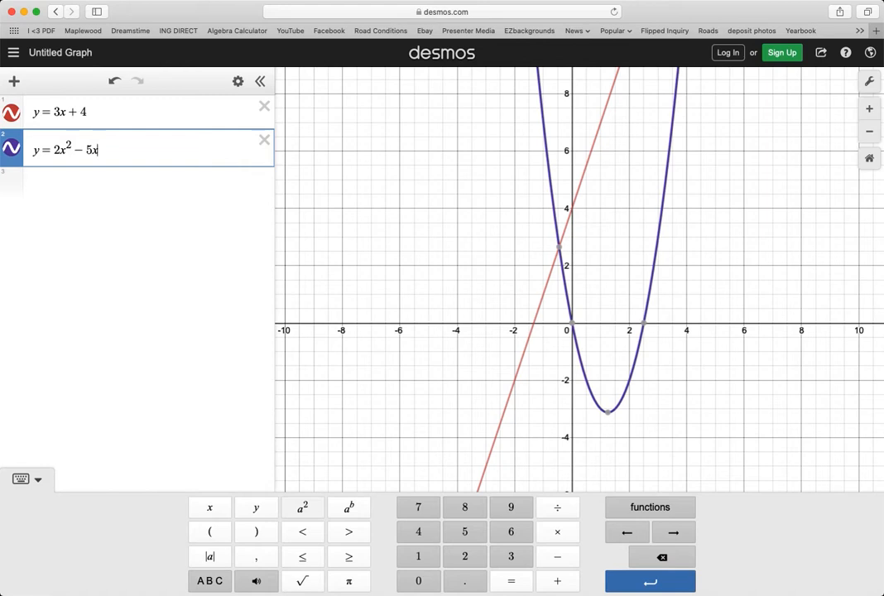
type("+6")
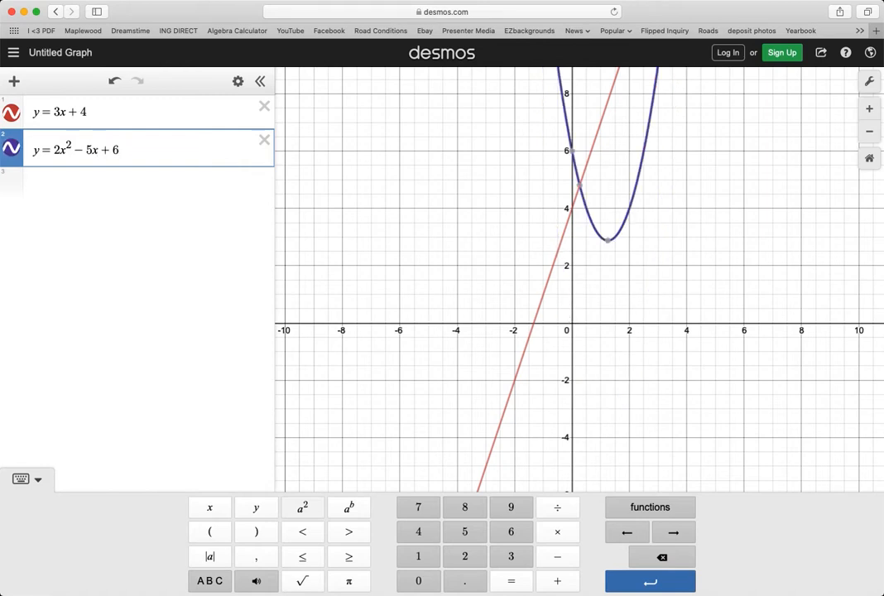
key("BackSpace")
key("BackSpace")
type("-6")
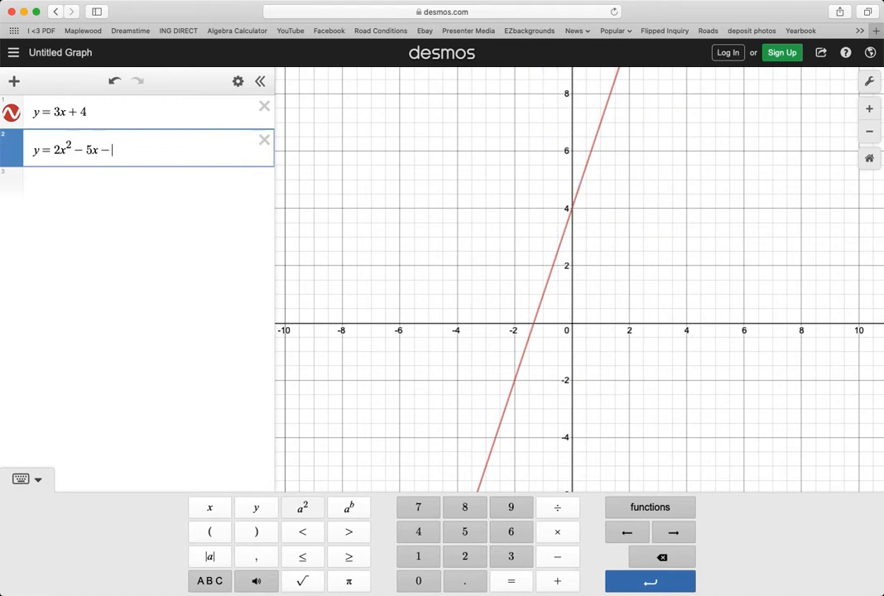
left_click(784, 408)
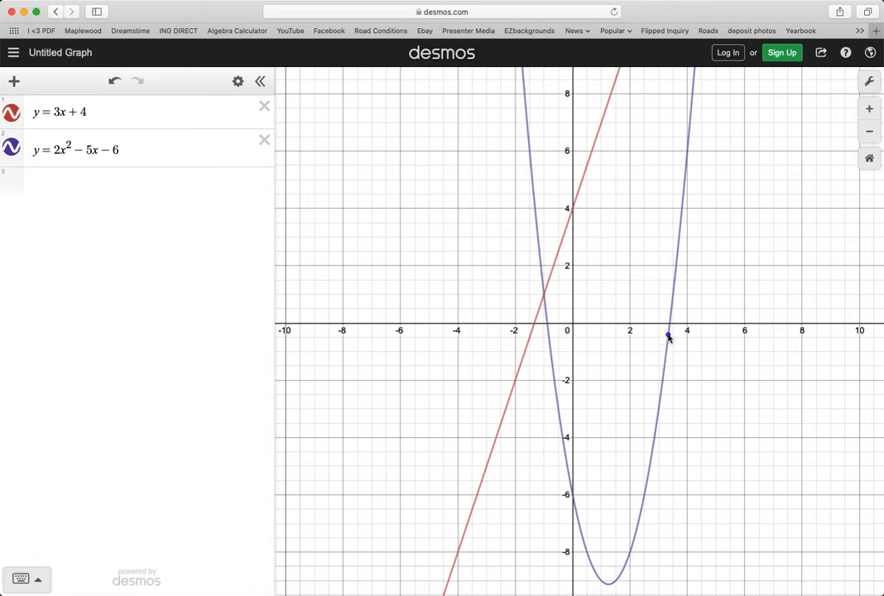
Display the coordinates of the parabola's two x-intercepts and its y-intercept.
left_click(669, 329)
left_click(547, 323)
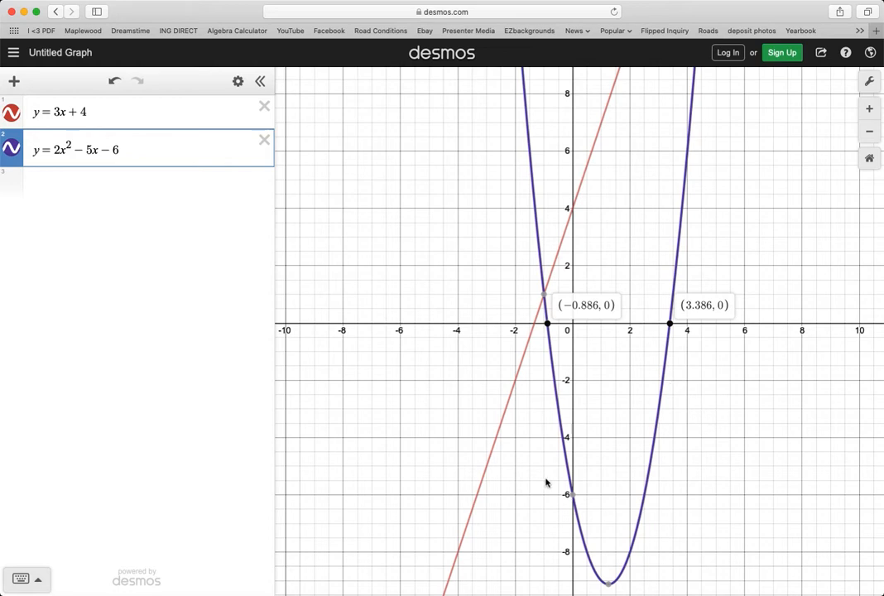
left_click(572, 497)
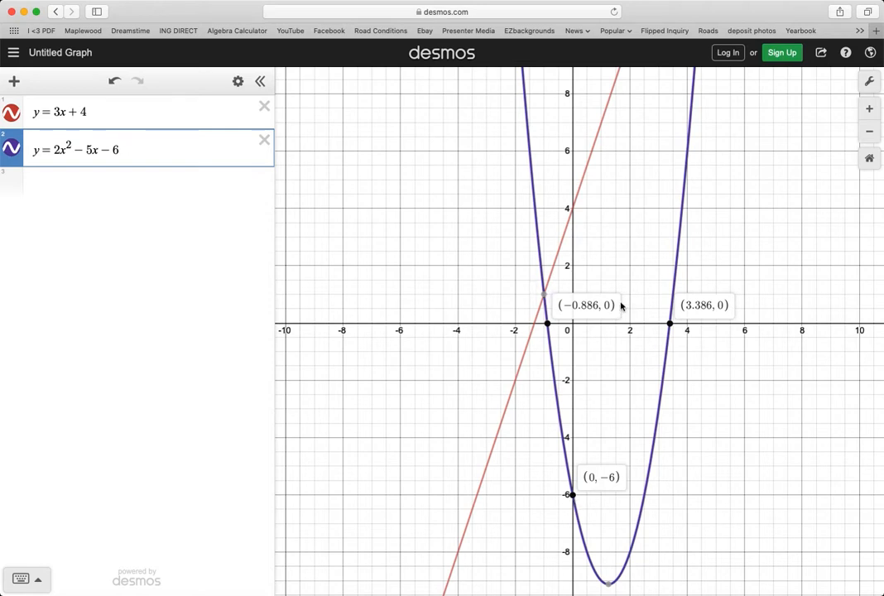
Display the coordinates of each intersection of the line y = 3x + 4 with the parabola.
scroll(622, 290, "up", 1)
left_click(540, 298)
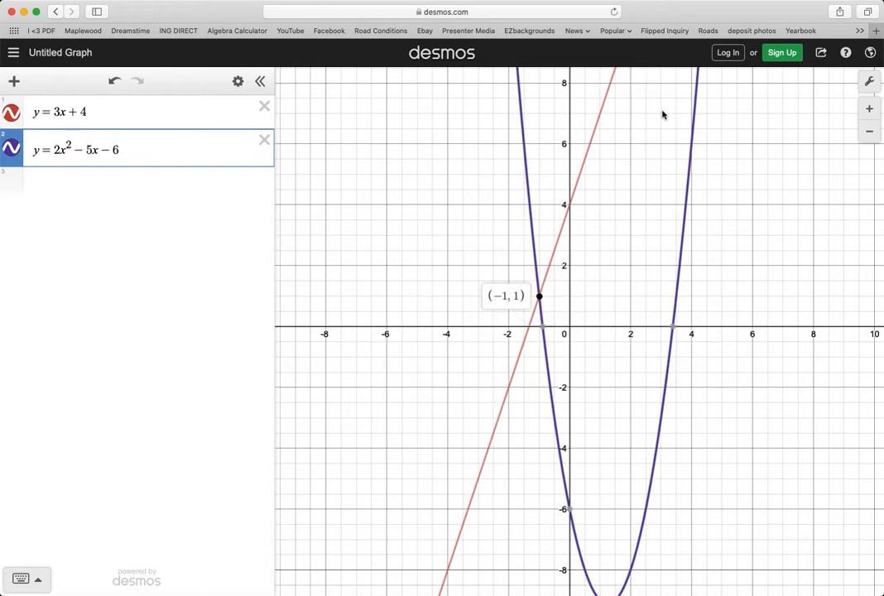
scroll(662, 114, "down", 10)
left_click_drag(662, 115, 527, 381)
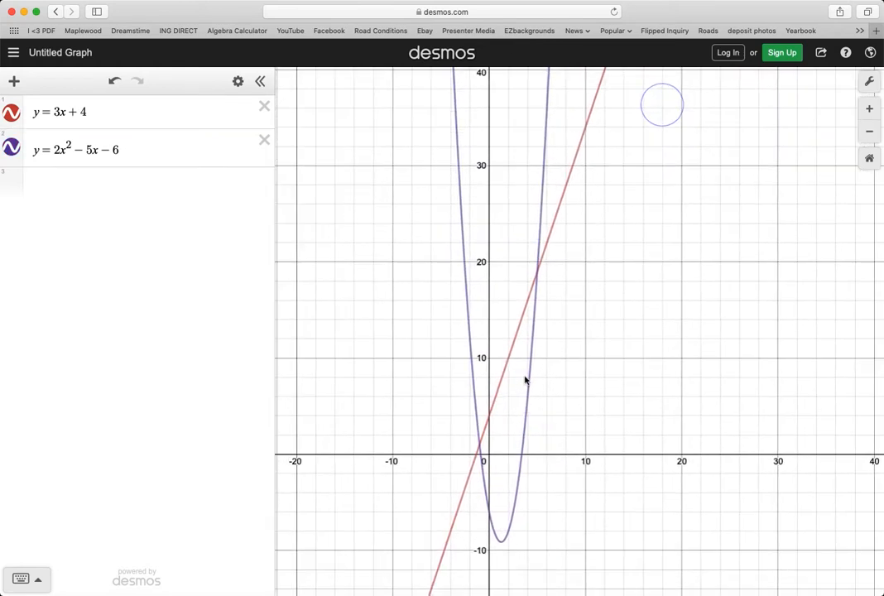
left_click(538, 277)
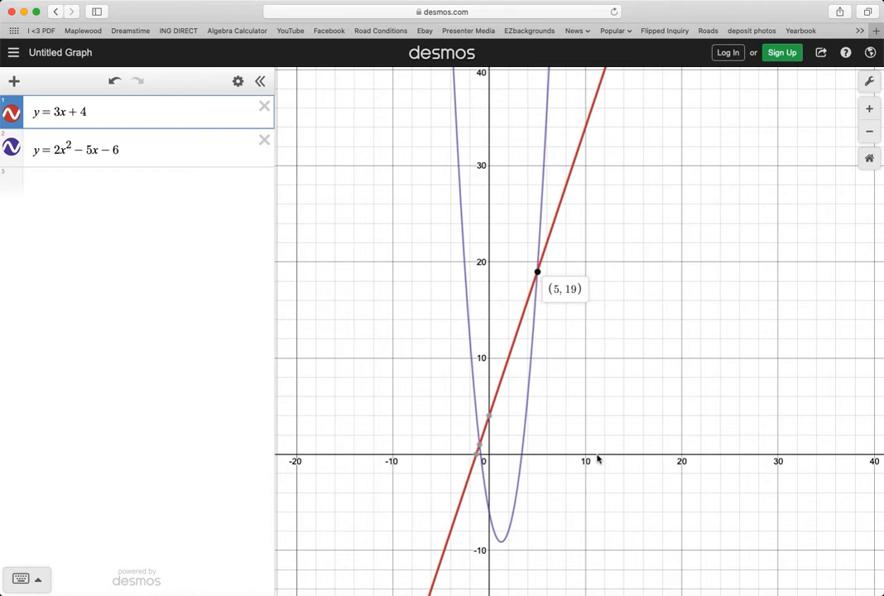
Show the coordinates of both line–parabola intersections together in a single view of the graph.
scroll(598, 458, "down", 5)
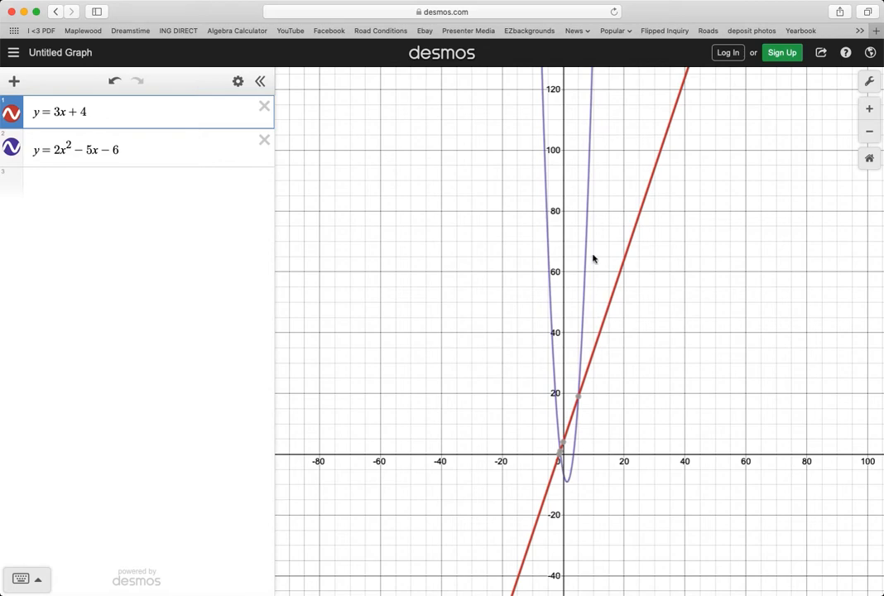
scroll(595, 261, "up", 1)
scroll(677, 366, "up", 5)
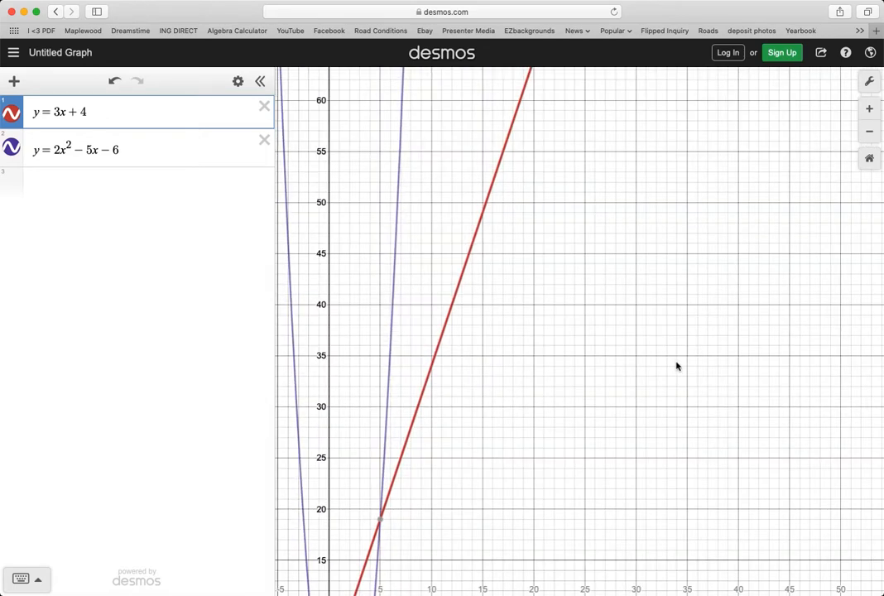
left_click_drag(597, 553, 609, 420)
left_click(510, 418)
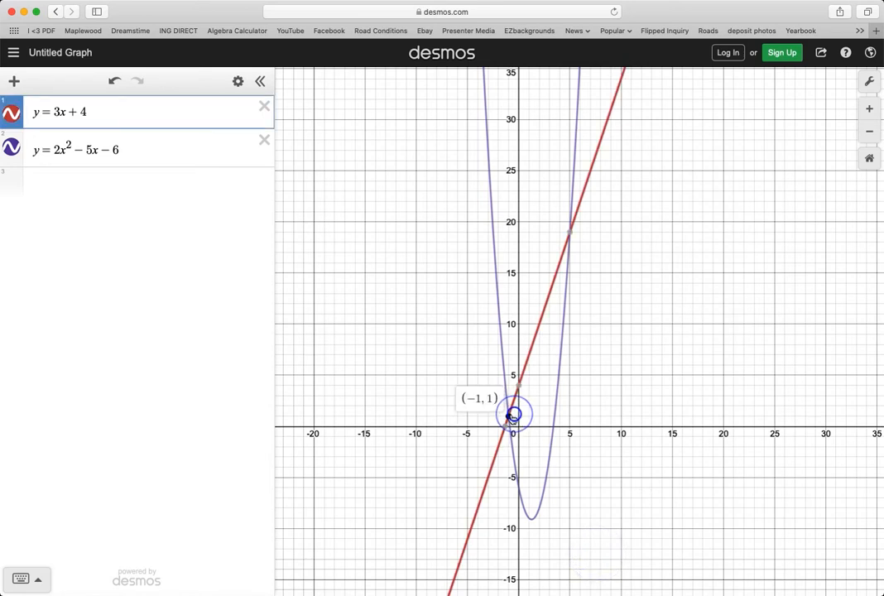
left_click(509, 421)
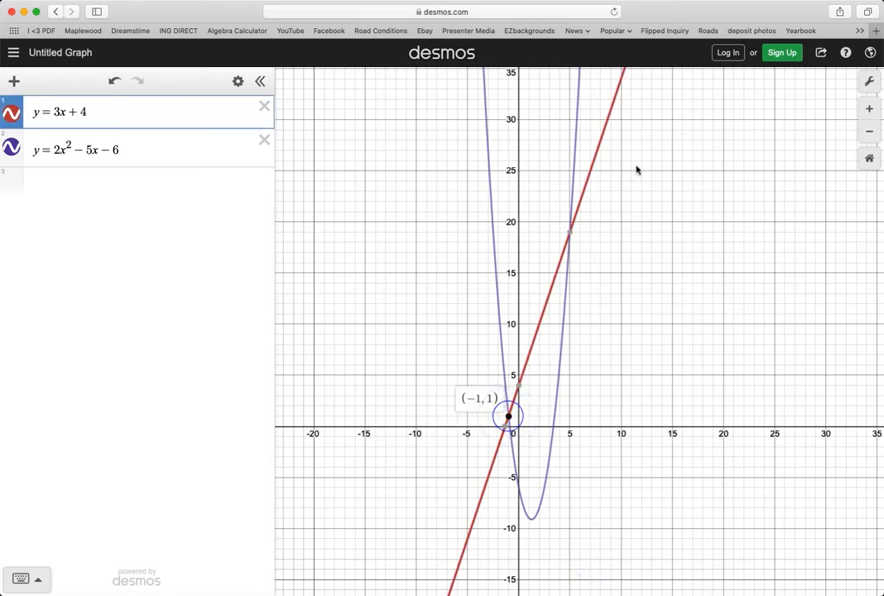
left_click(571, 235)
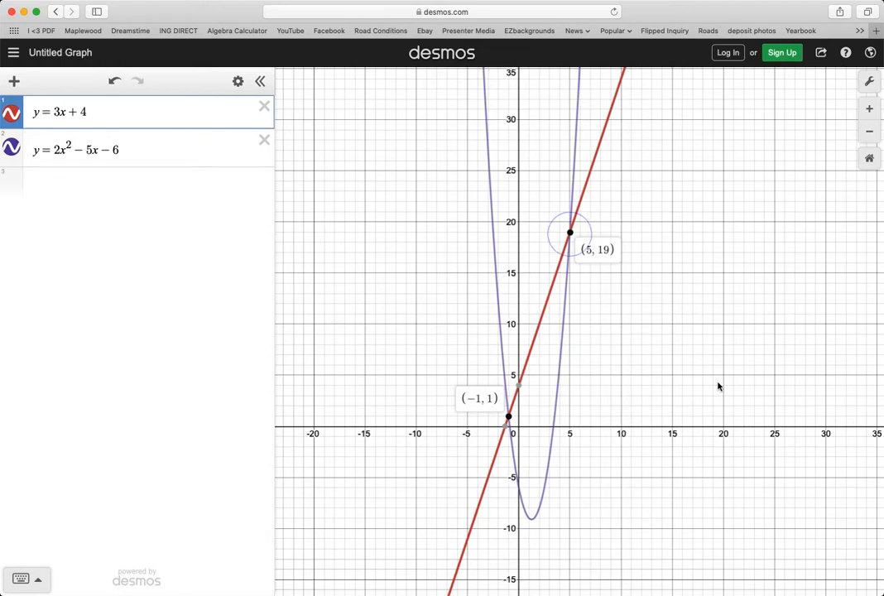
Turn on Projector Mode for the graph, and hide and restore the grid and the axis numbers.
left_click(871, 82)
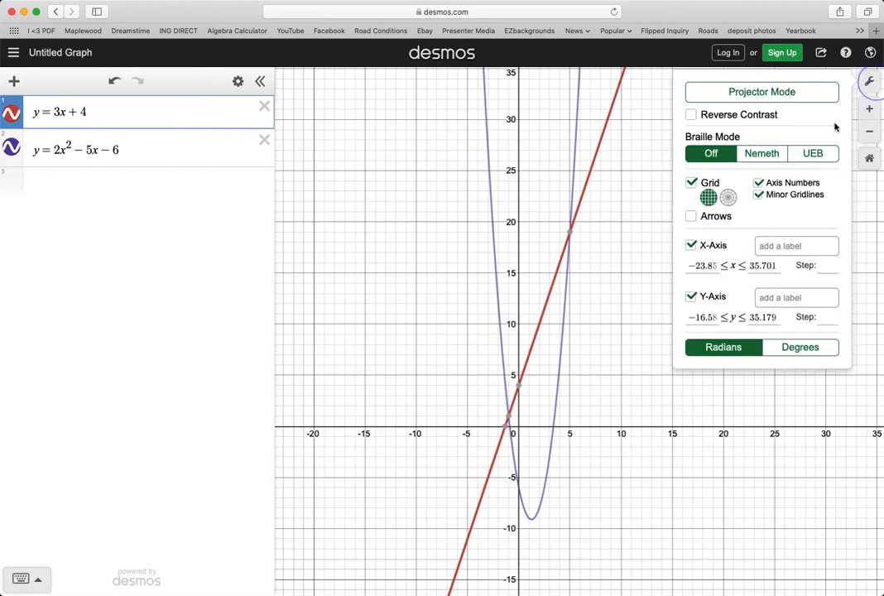
left_click(741, 95)
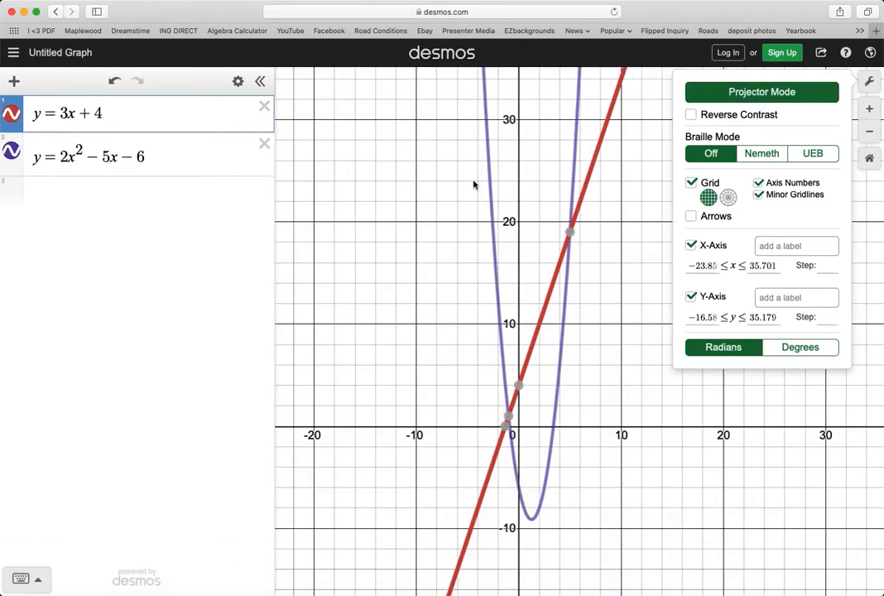
left_click(691, 183)
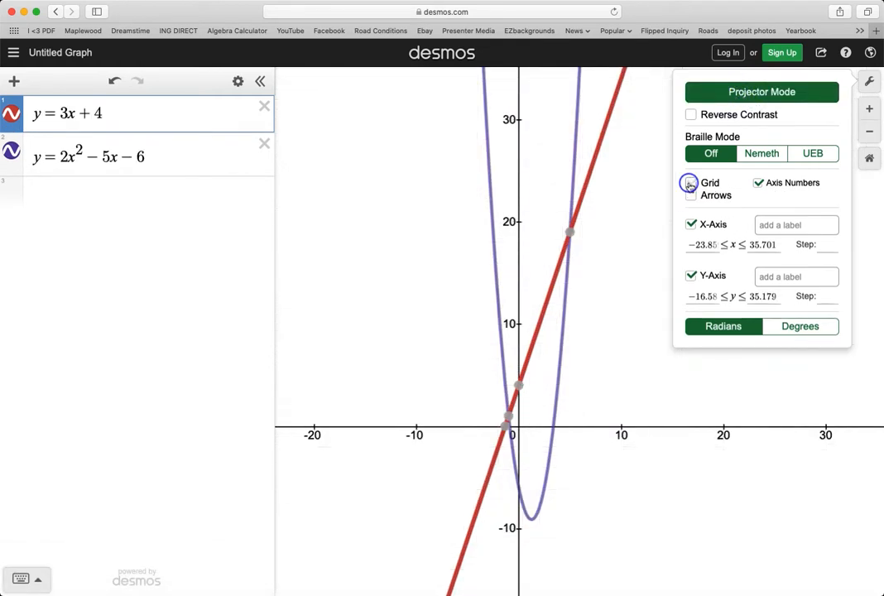
left_click(760, 184)
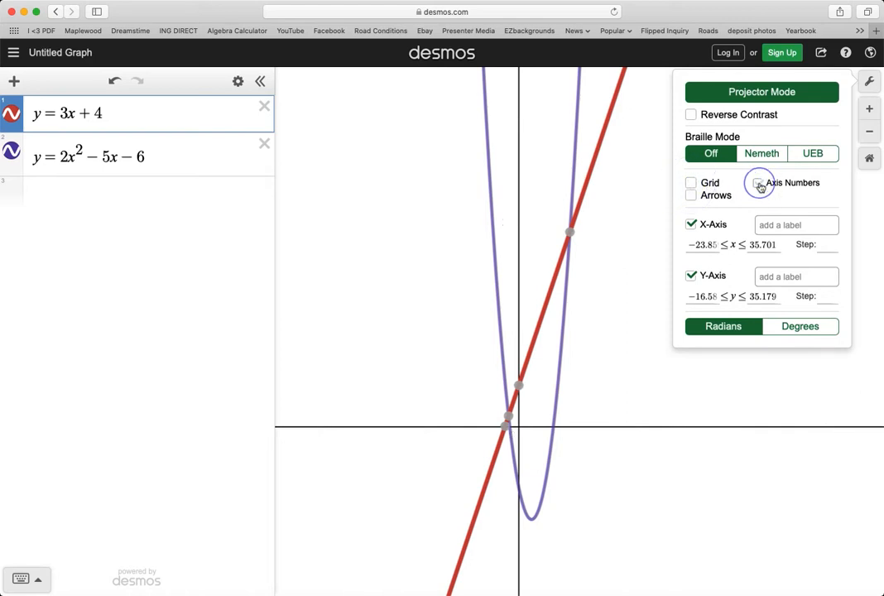
left_click(759, 184)
left_click(690, 185)
Label the x-axis "Hello", clear that label again and close the graph settings.
left_click(798, 247)
type("Hello")
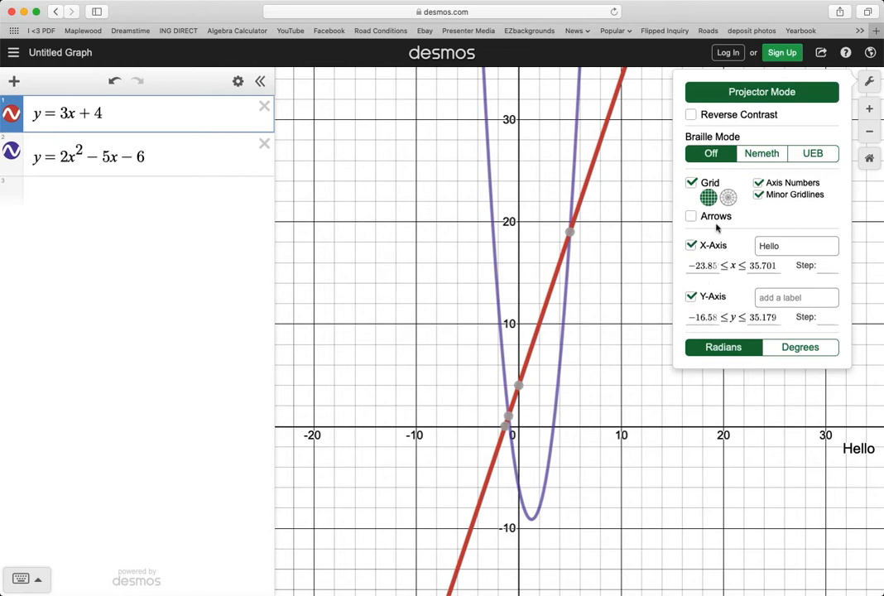
left_click_drag(783, 248, 728, 244)
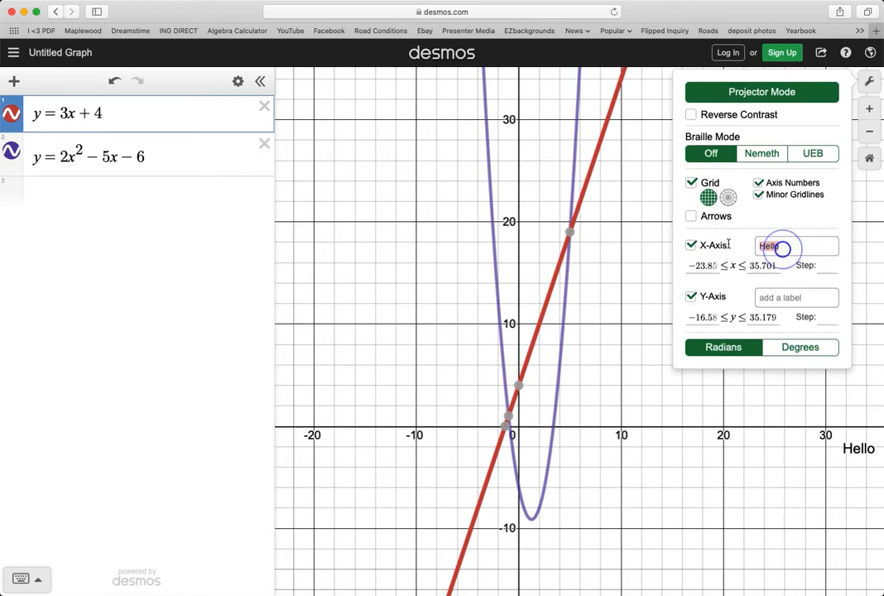
key("BackSpace")
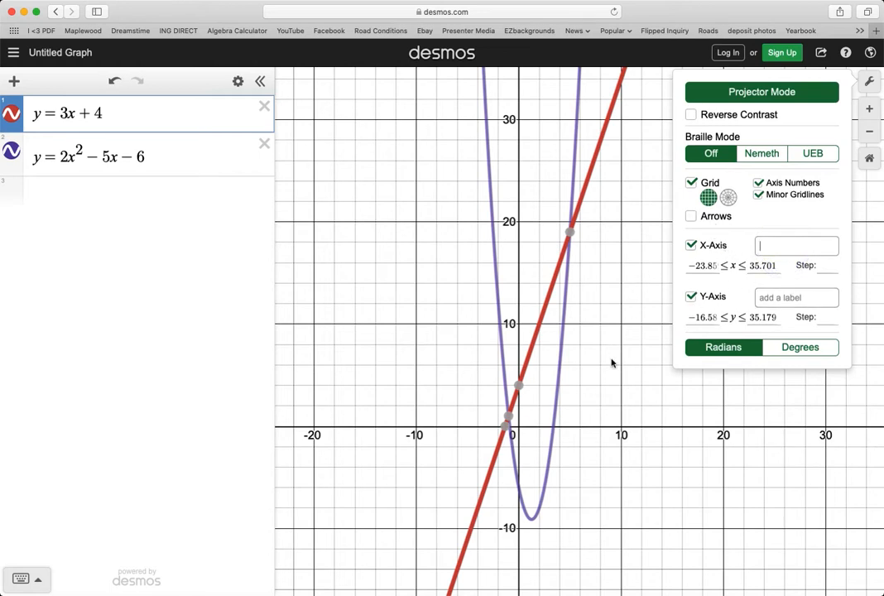
left_click(612, 362)
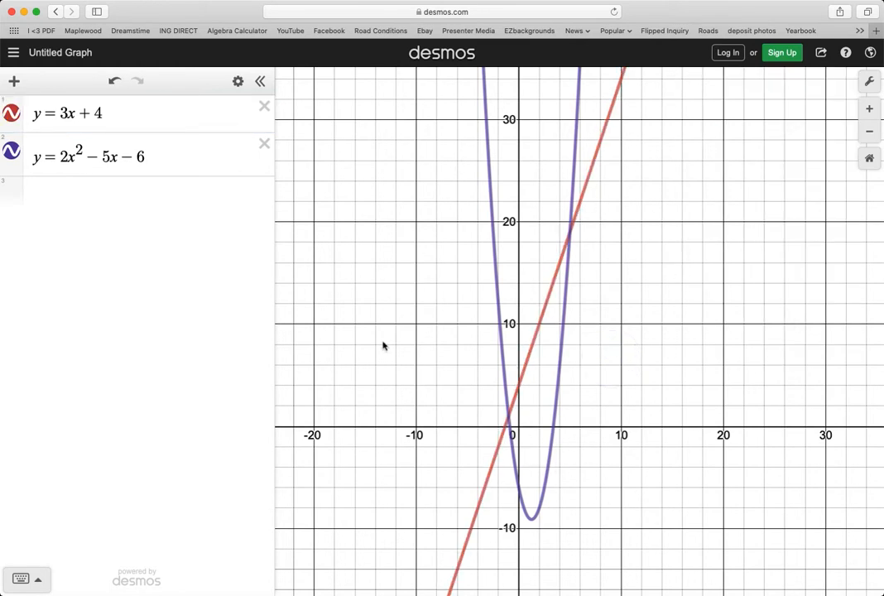
Delete both the parabola and the line y = 3x + 4 from the expression list.
scroll(364, 248, "up", 5)
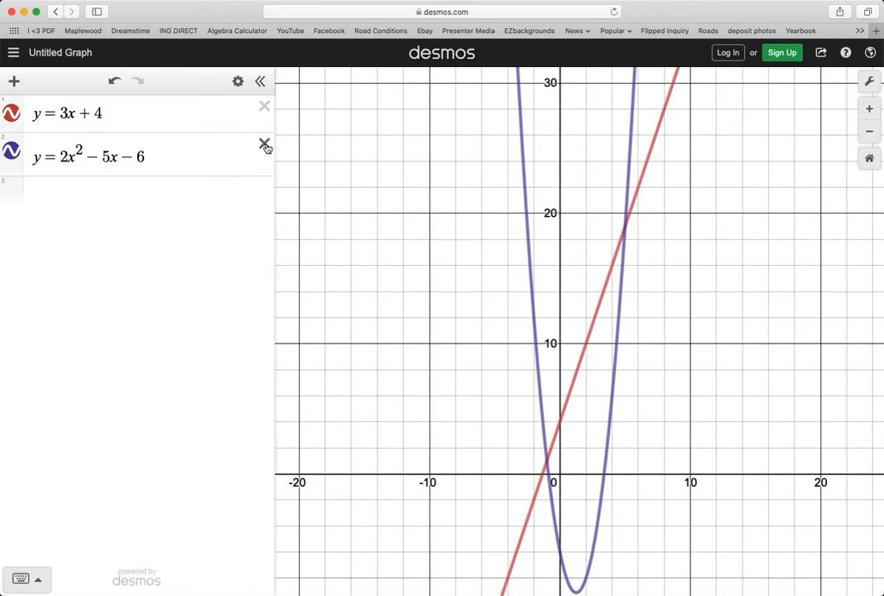
left_click(263, 144)
left_click(265, 108)
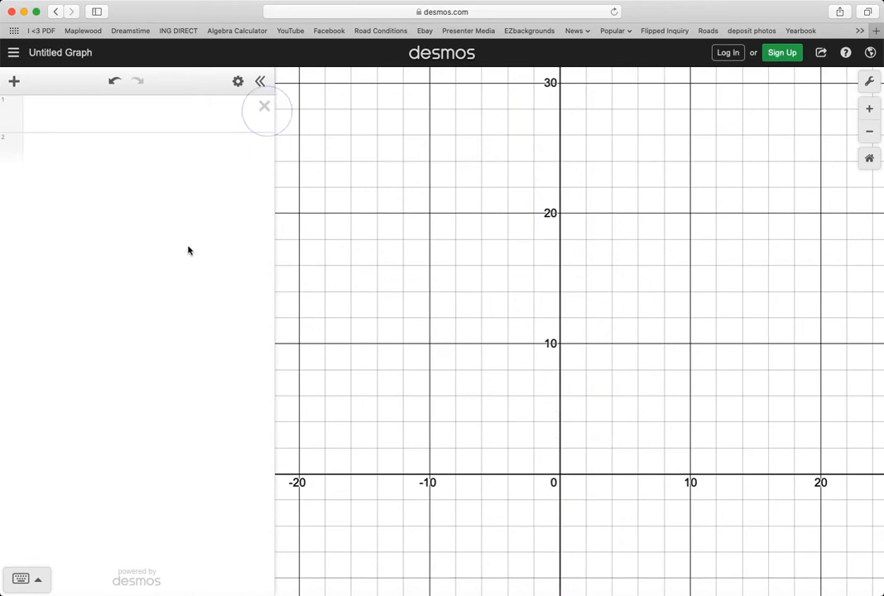
Plot the point (1,2) with a first name as its custom label, and delete the point again.
left_click(66, 121)
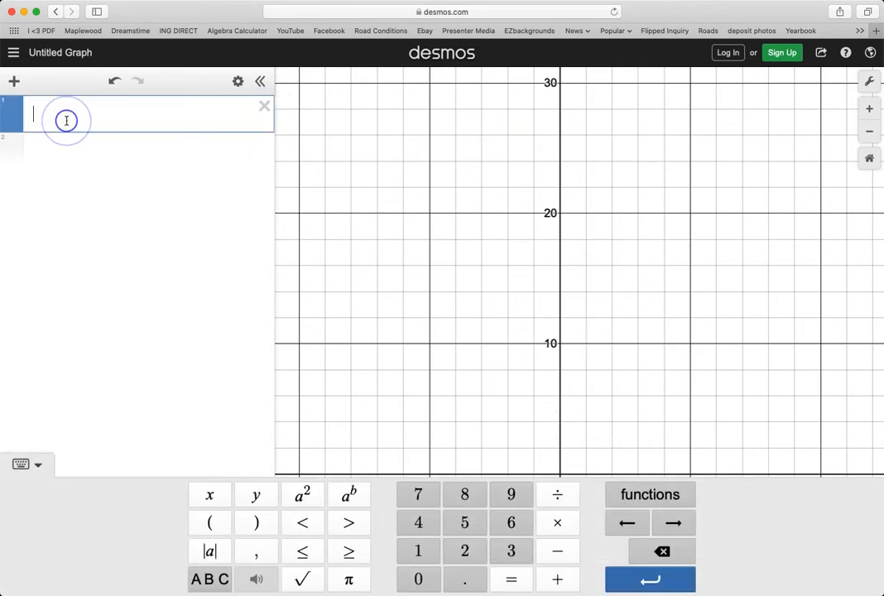
type("(1,2)")
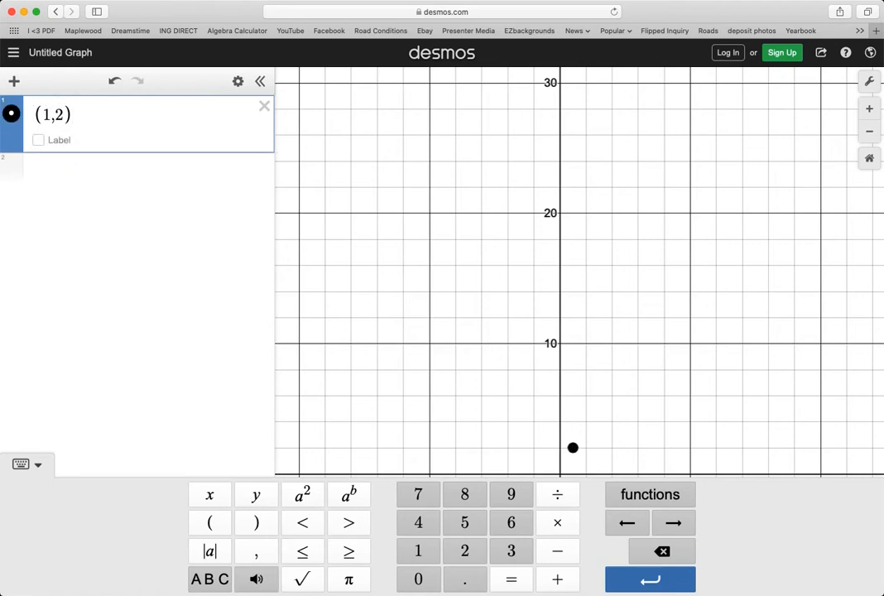
left_click(39, 142)
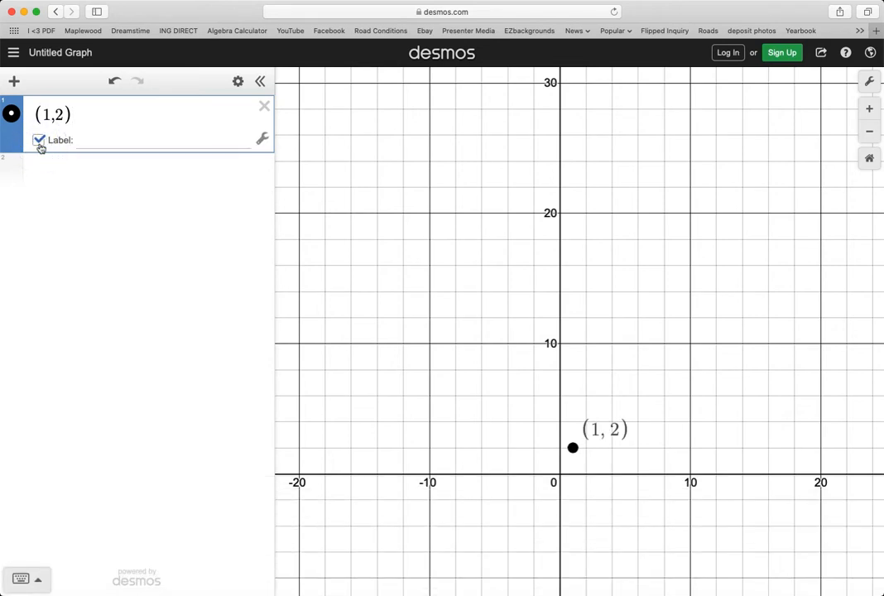
left_click(82, 143)
type("Charlie")
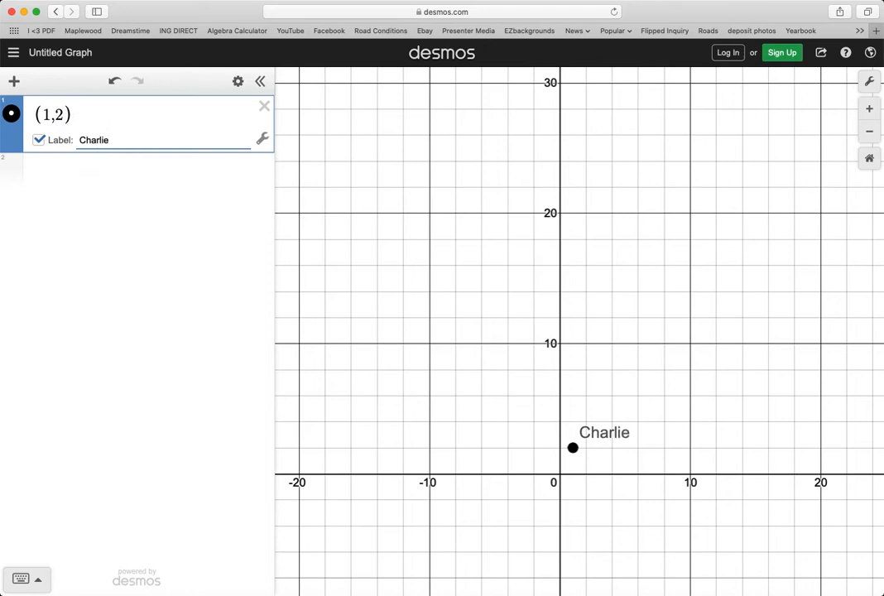
double_click(123, 143)
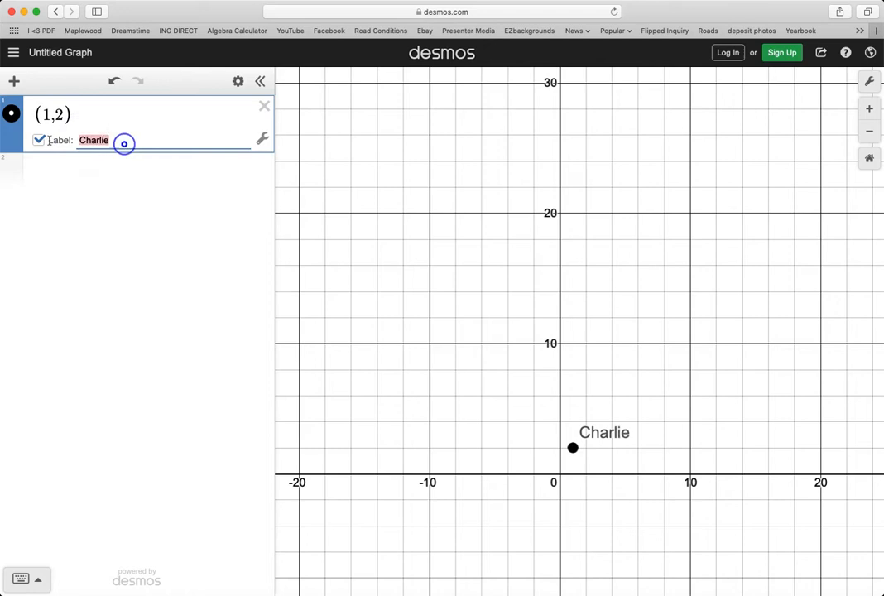
left_click(265, 108)
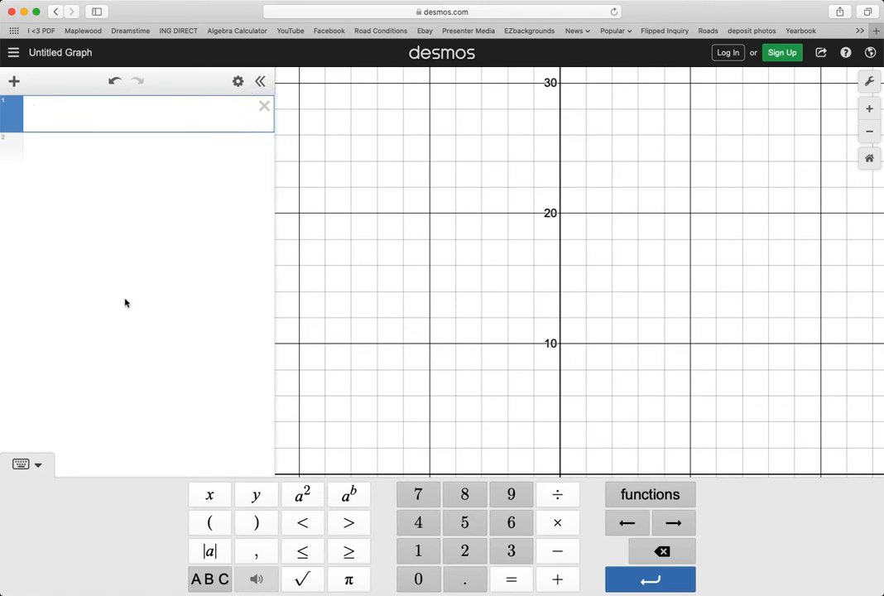
Switch to the Preview image of the Units sold and Revenue table and place its window over the expression list.
left_click(171, 11)
left_click(14, 410)
left_click_drag(14, 410, 80, 285)
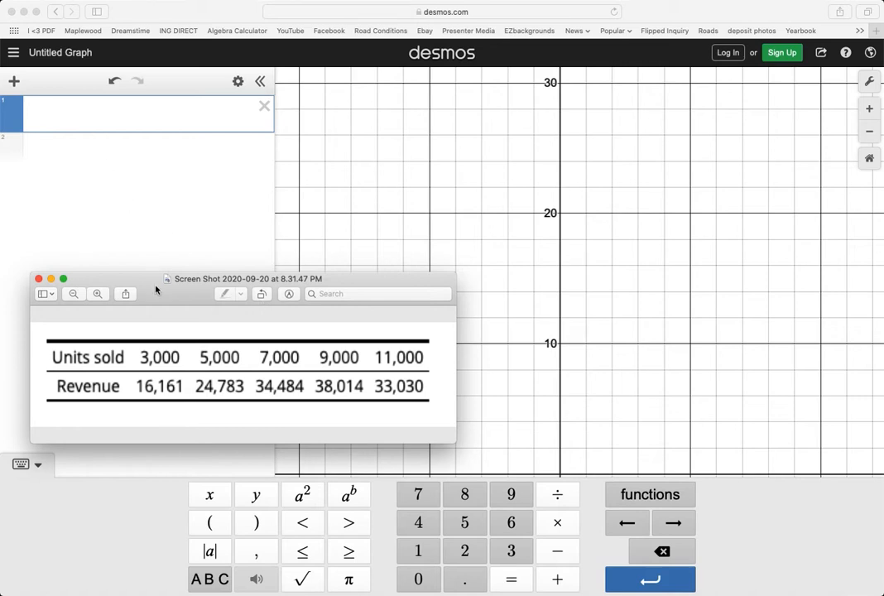
Add an empty table as the first item of the expression list.
left_click(17, 81)
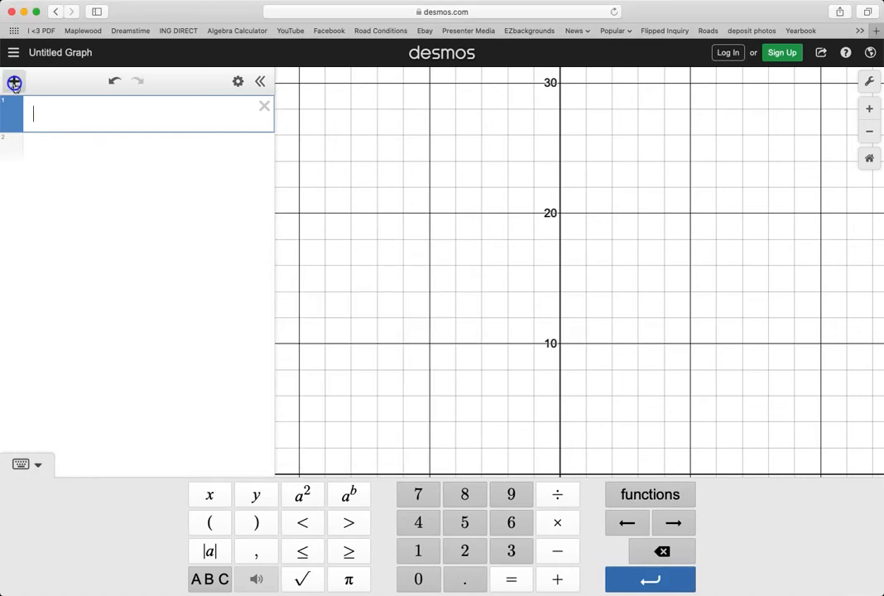
left_click(14, 82)
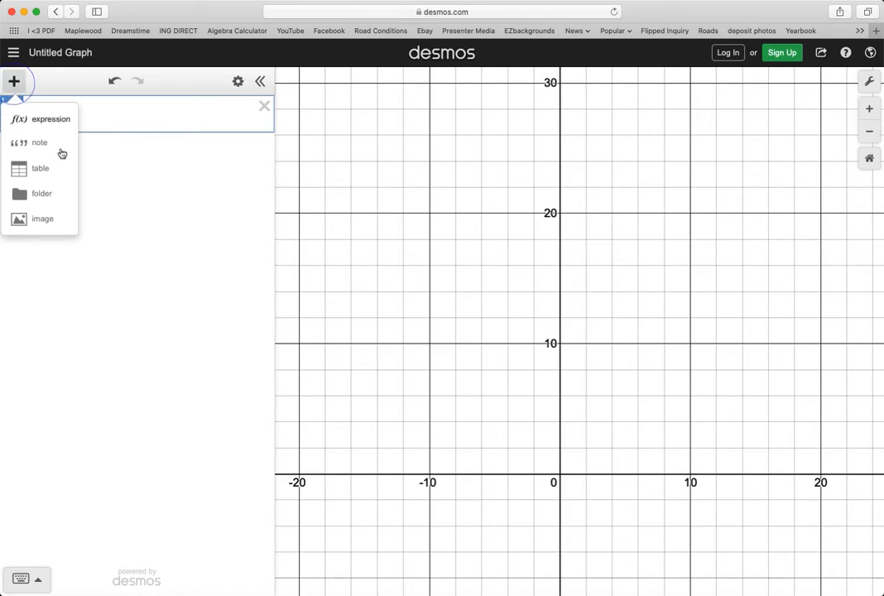
left_click(25, 168)
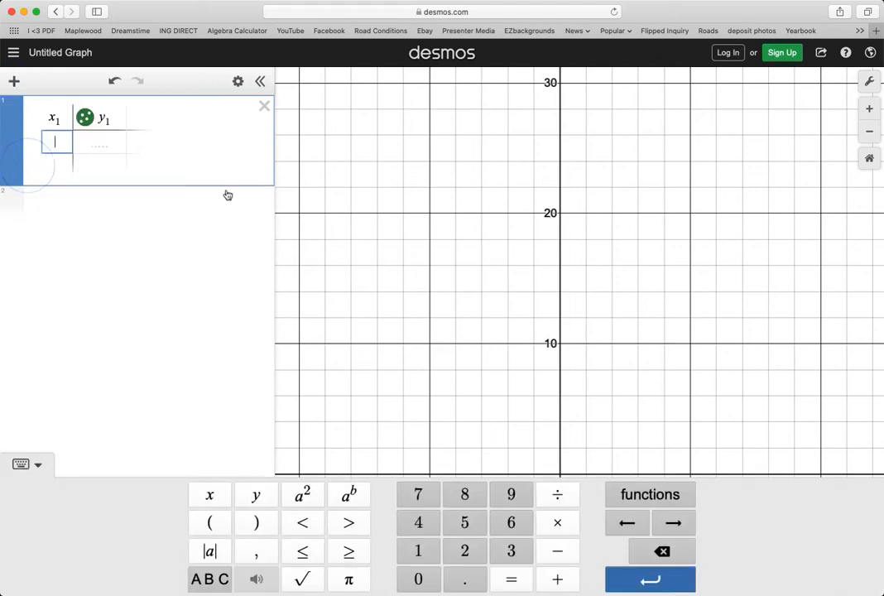
Switch to the Preview image of the Units sold and Revenue table and move its window clear of the new table's cells.
left_click(63, 12)
key("super+Tab")
left_click_drag(68, 279, 122, 308)
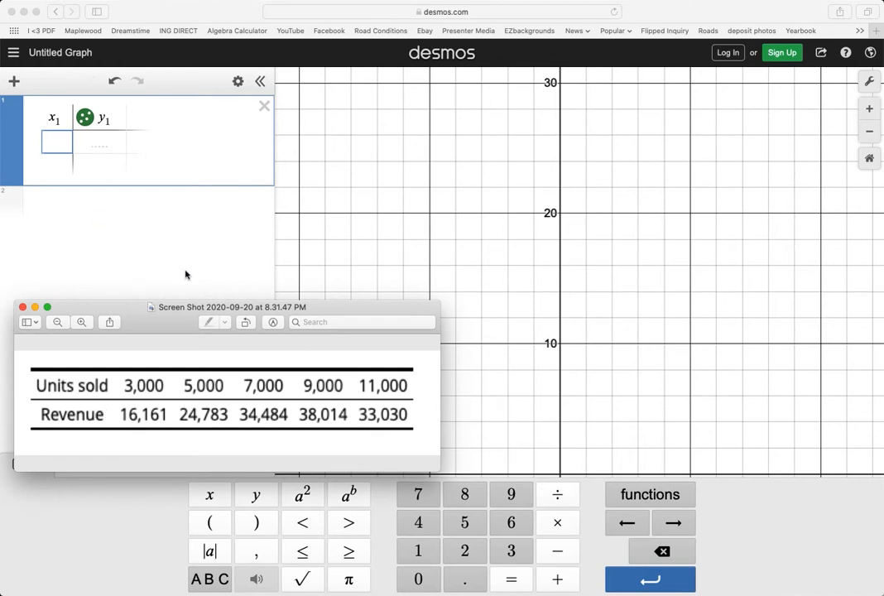
left_click_drag(170, 318, 0, 258)
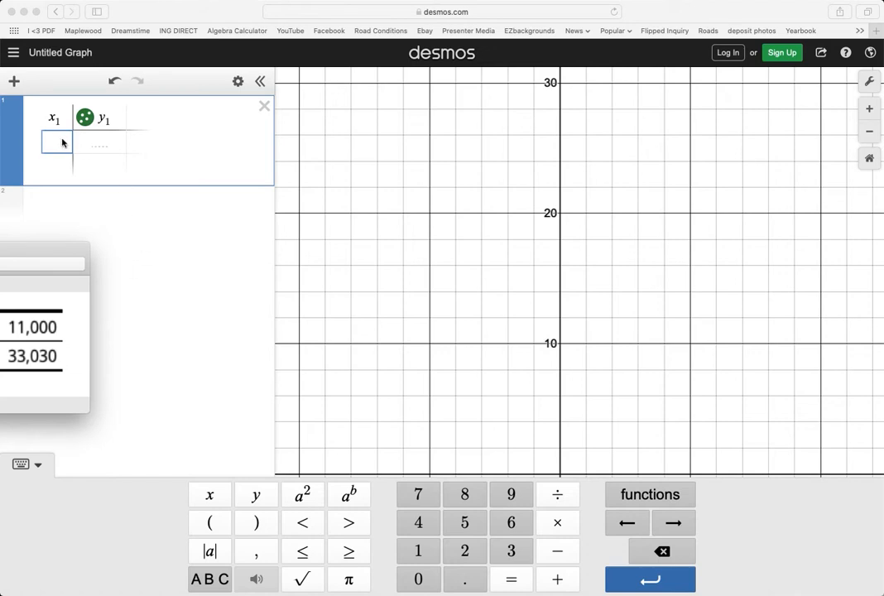
Switch back to Desmos and enter 3000, 5000 and 7000 as the first three x₁ values of the table.
left_click(52, 12)
left_click(58, 146)
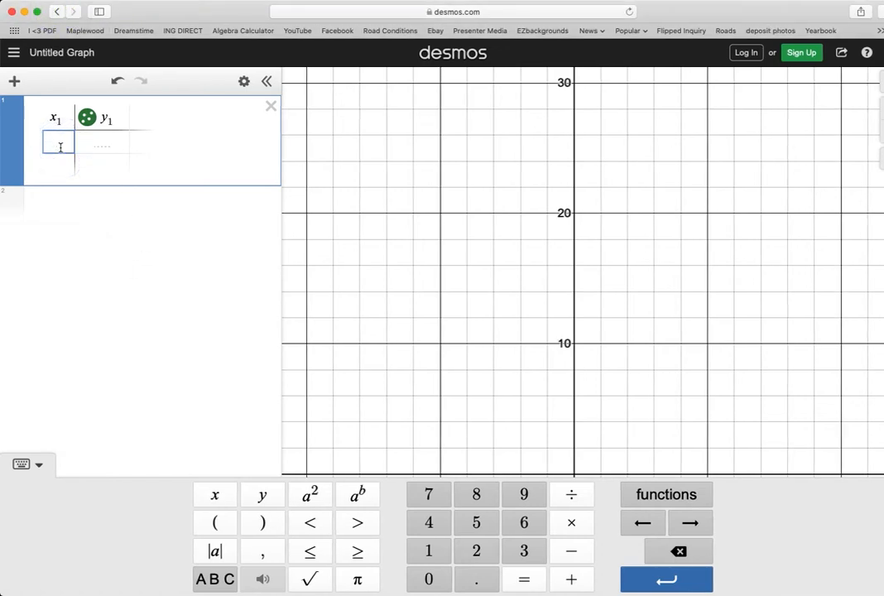
type("3000")
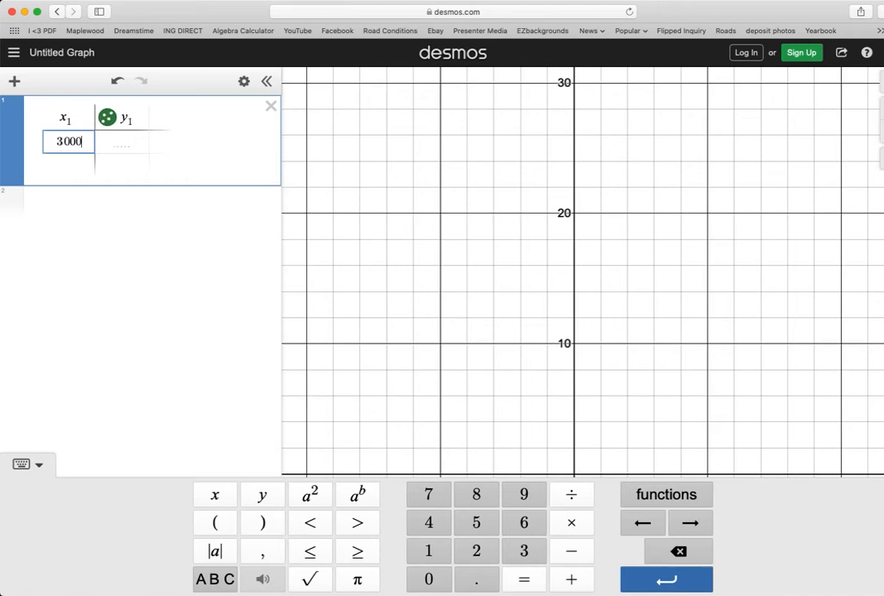
key("Return")
type("5000")
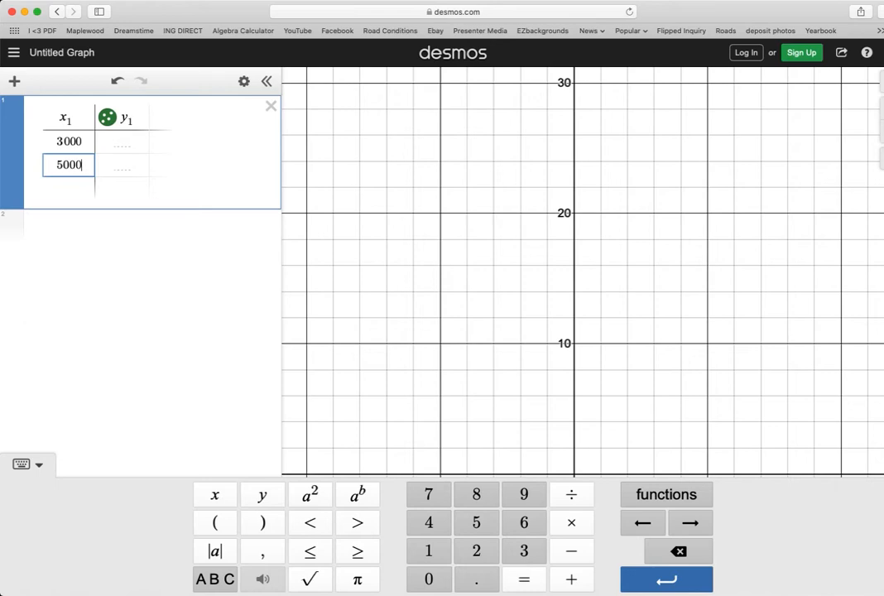
key("Return")
type("7")
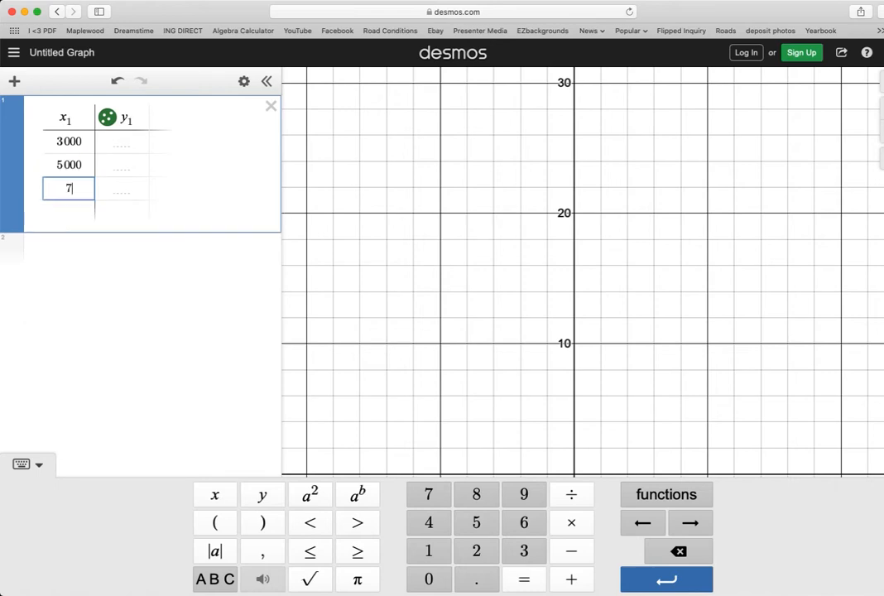
type("000")
Continue the table's x₁ column with the values 9000 and 11000.
key("Return")
type("9000")
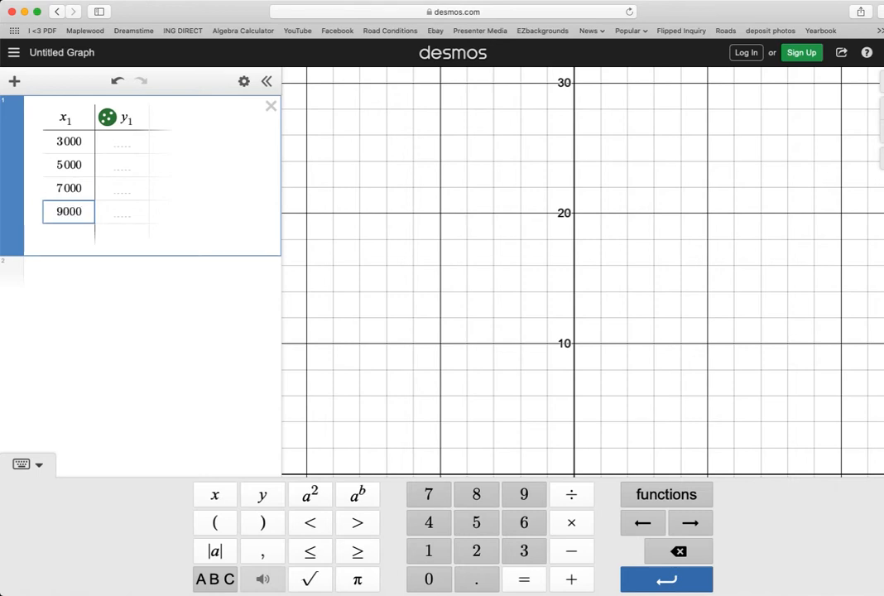
key("Return")
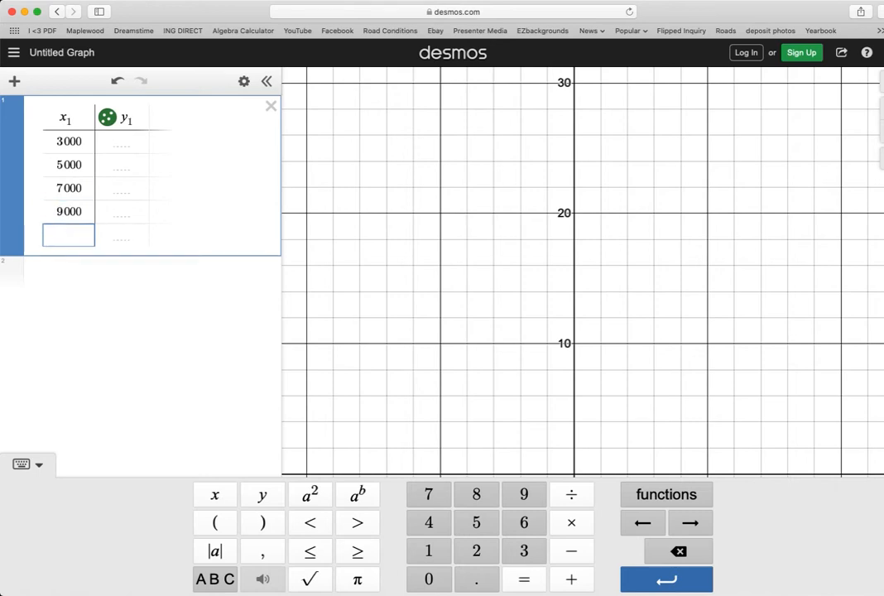
type("100")
key("BackSpace")
key("BackSpace")
type("1")
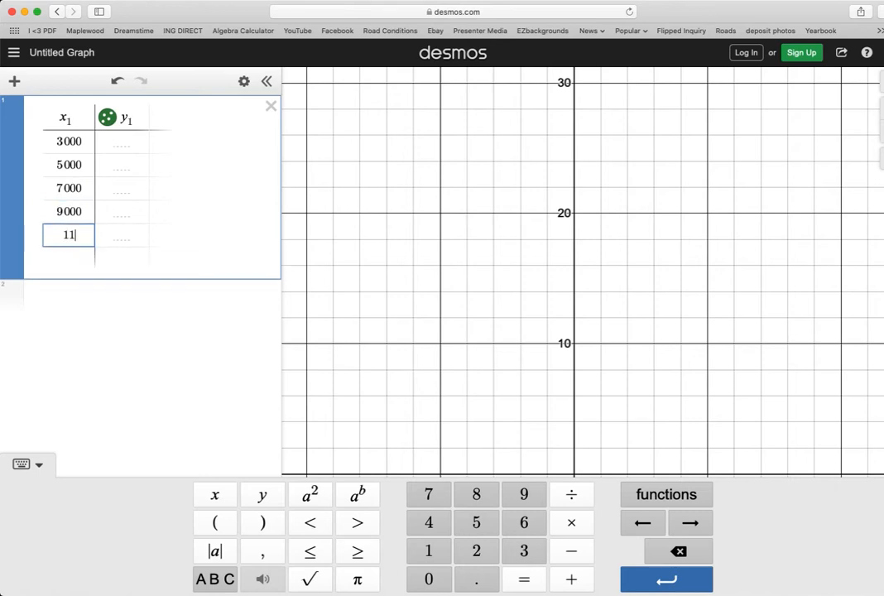
type("000")
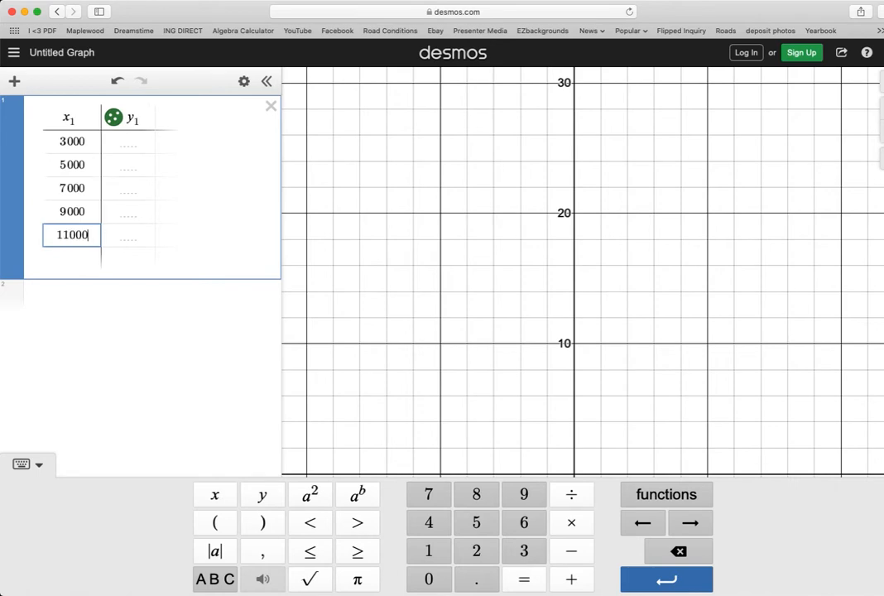
Enter the y₁ values 16161 for x = 3000 and 24783 for x = 5000.
left_click(116, 141)
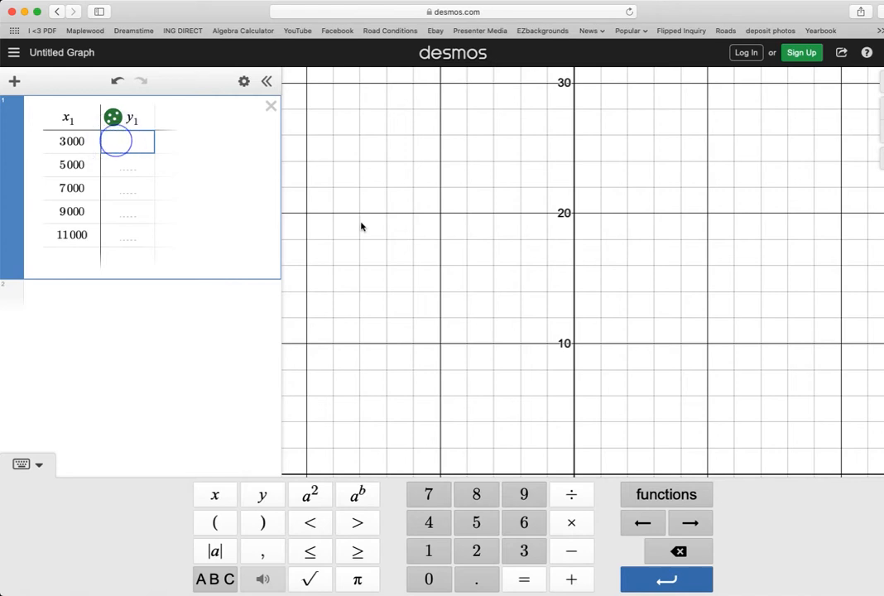
type("16161")
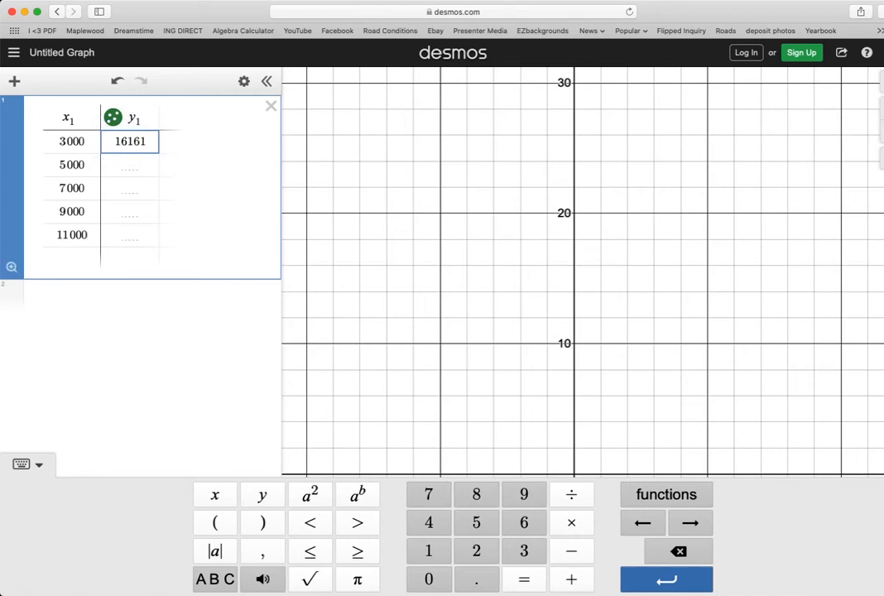
left_click(132, 173)
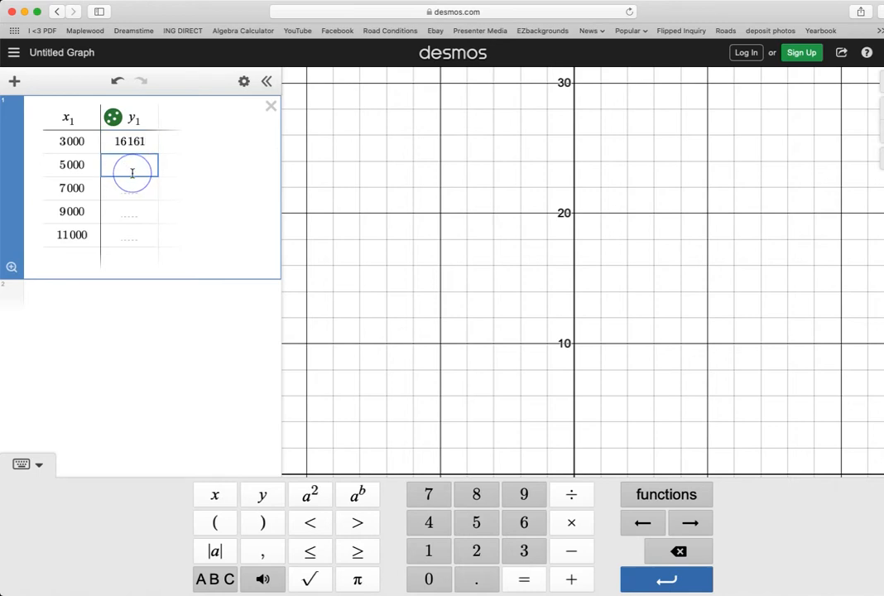
type("2478")
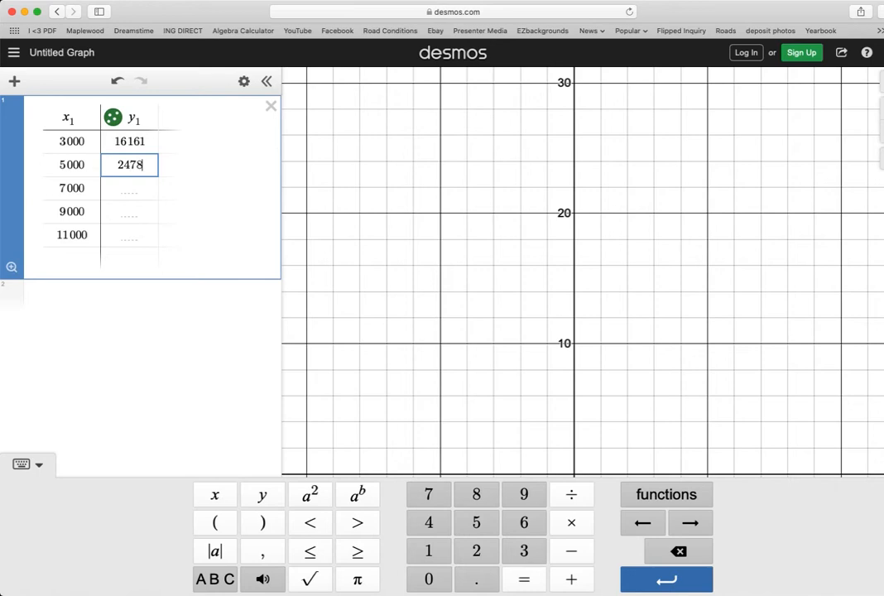
type("3")
Enter the y₁ values 34484, 38014 and 33030 for the 7000, 9000 and 11000 rows and leave the table.
left_click(130, 190)
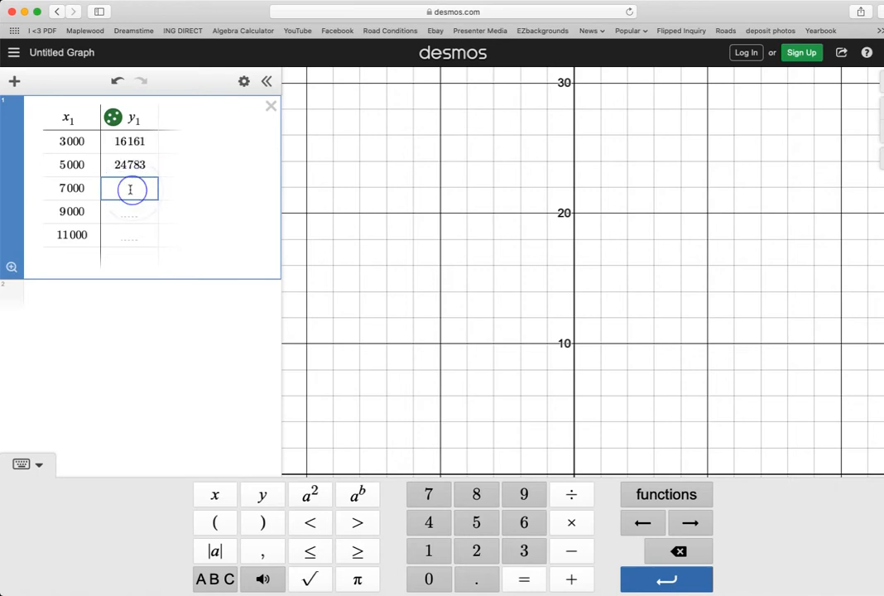
type("34484")
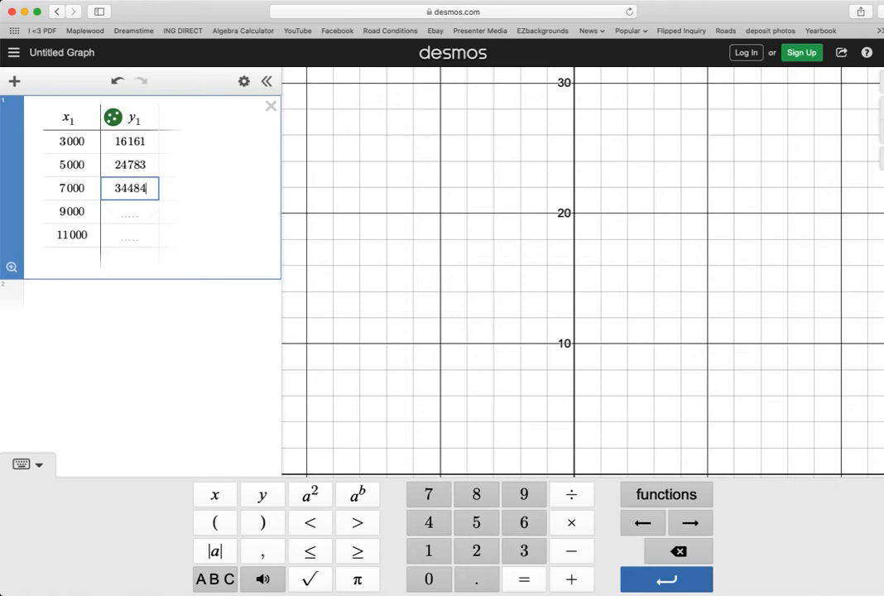
left_click(133, 211)
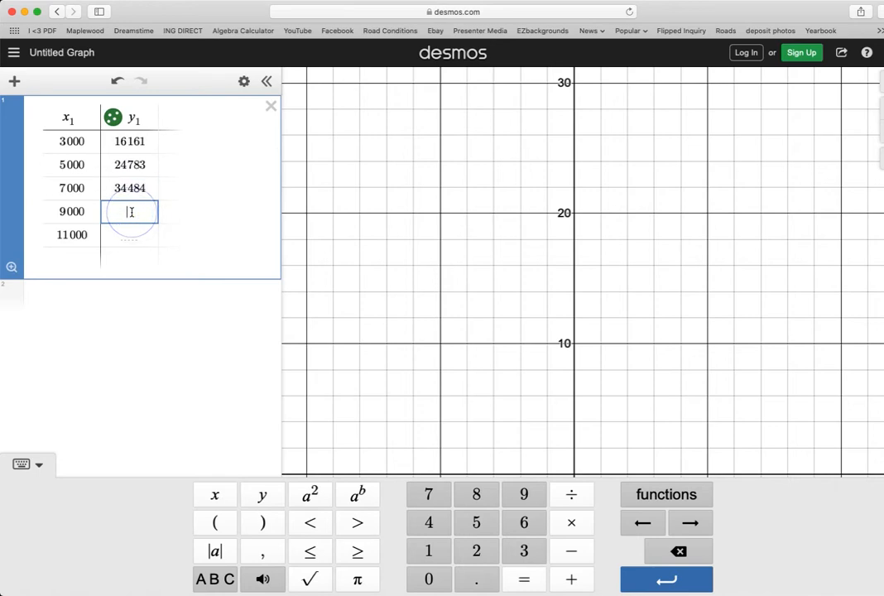
type("38014")
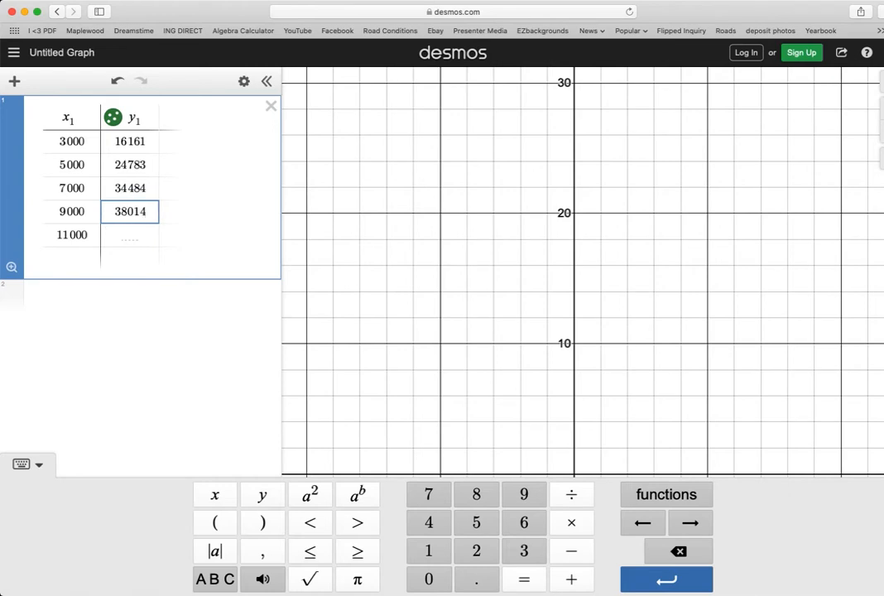
left_click(142, 236)
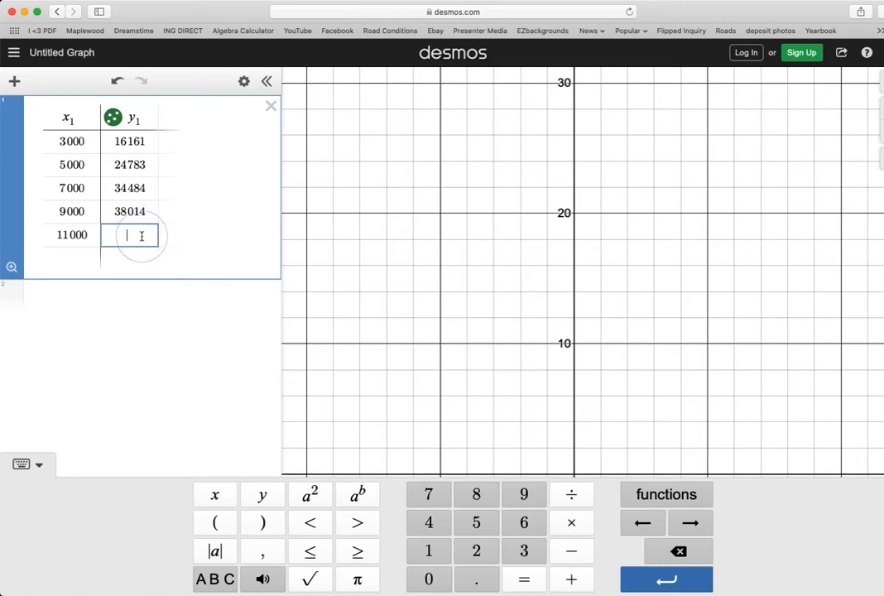
type("33030")
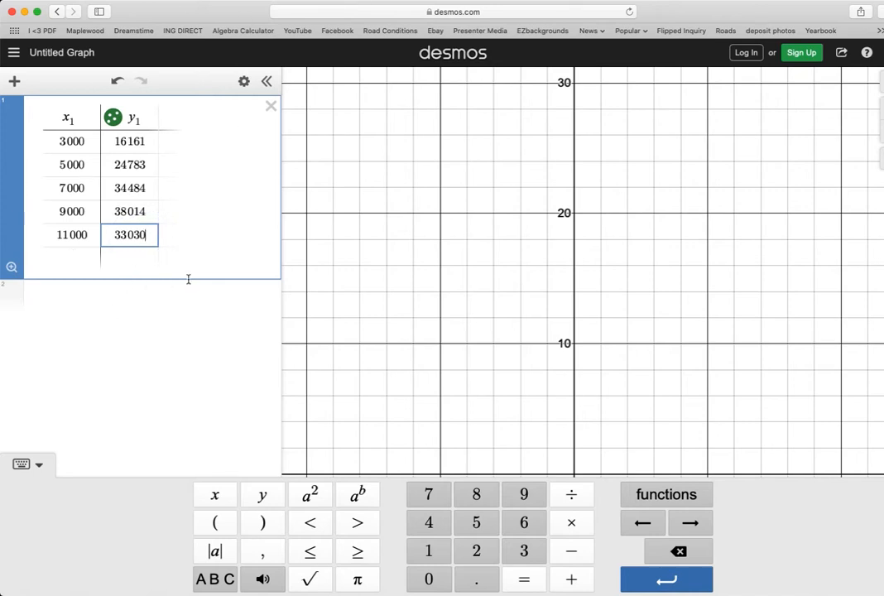
left_click(525, 366)
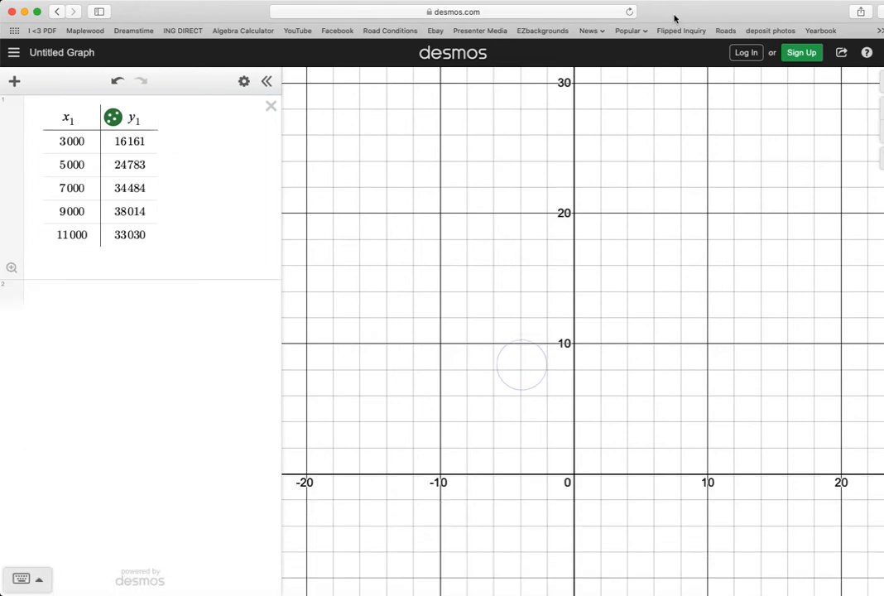
Set the graph's x-axis range from 3000 to 11000 in the graph settings.
left_click(869, 14)
scroll(521, 358, "up", 5)
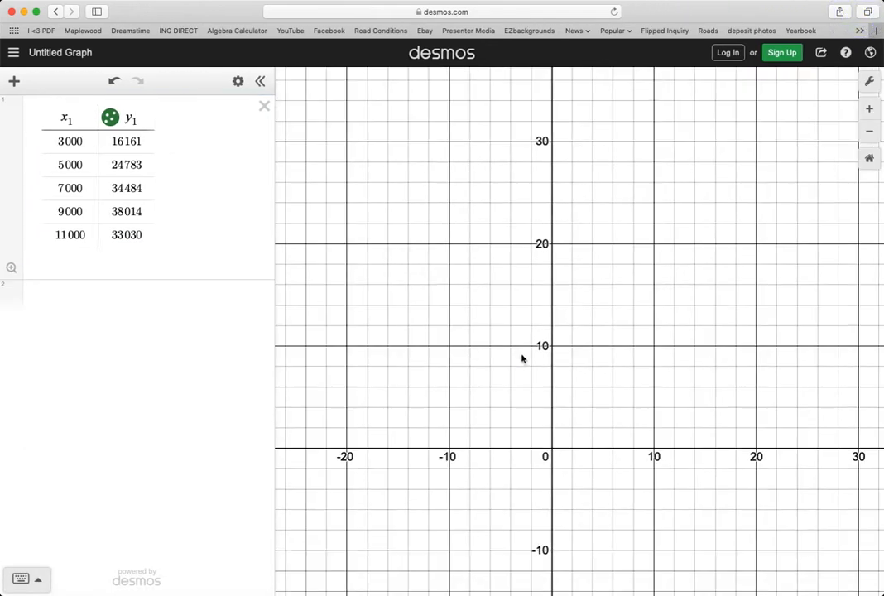
scroll(521, 358, "down", 15)
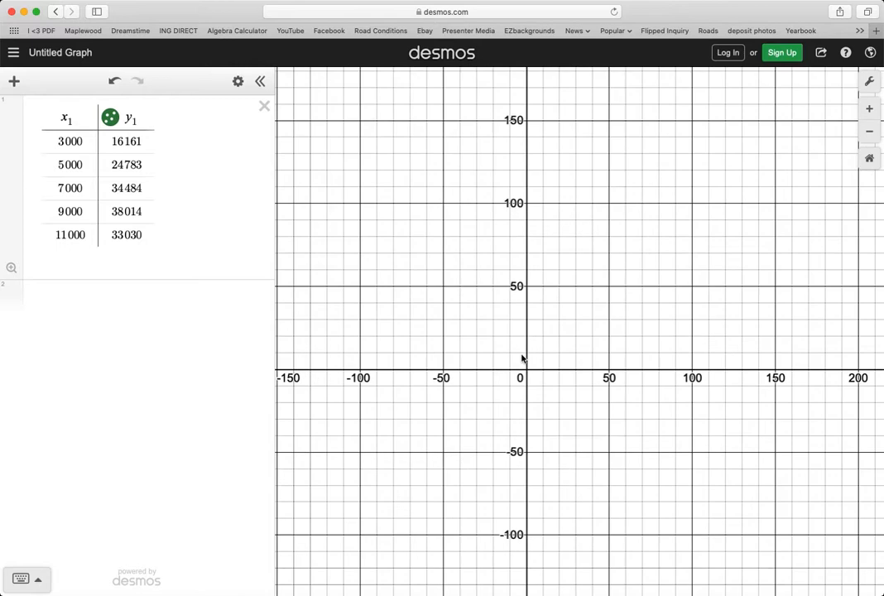
scroll(522, 358, "down", 3)
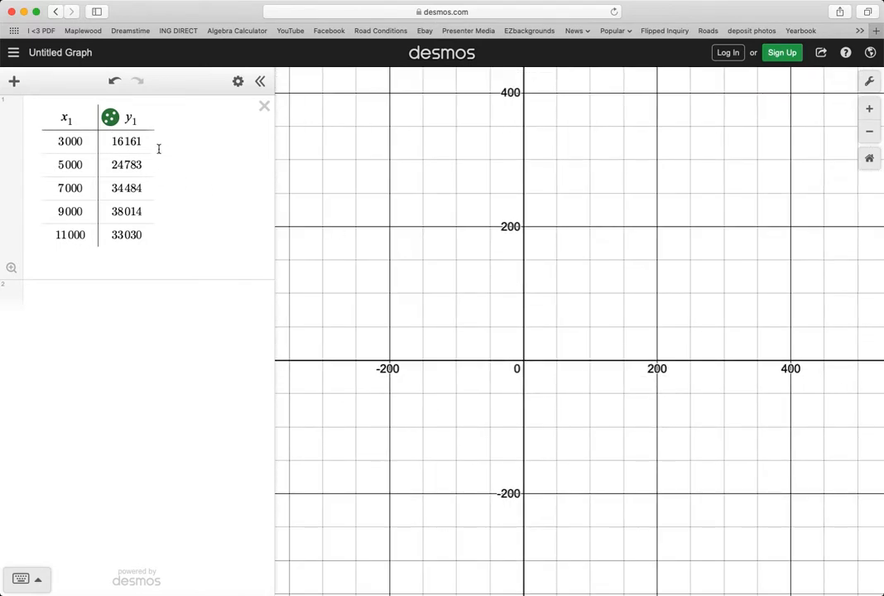
left_click(869, 81)
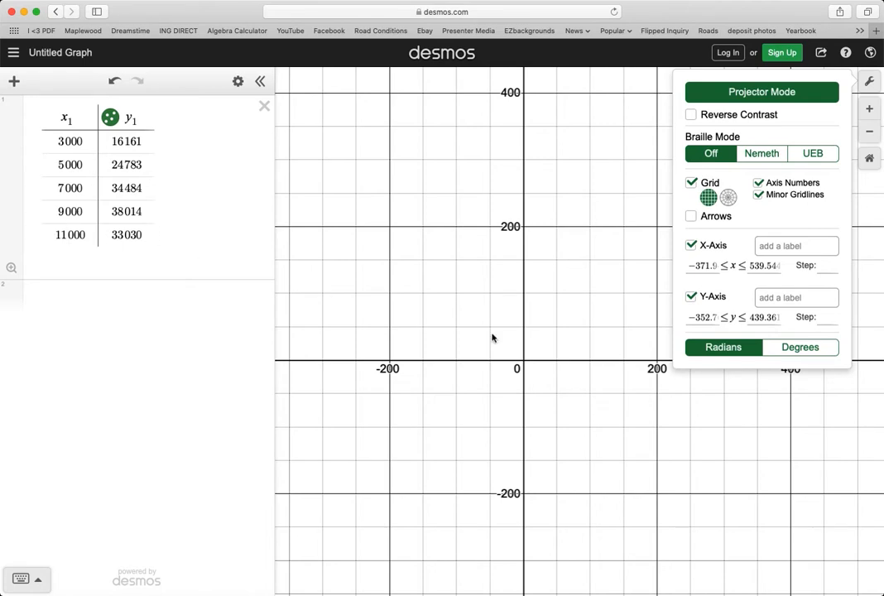
left_click_drag(688, 265, 724, 265)
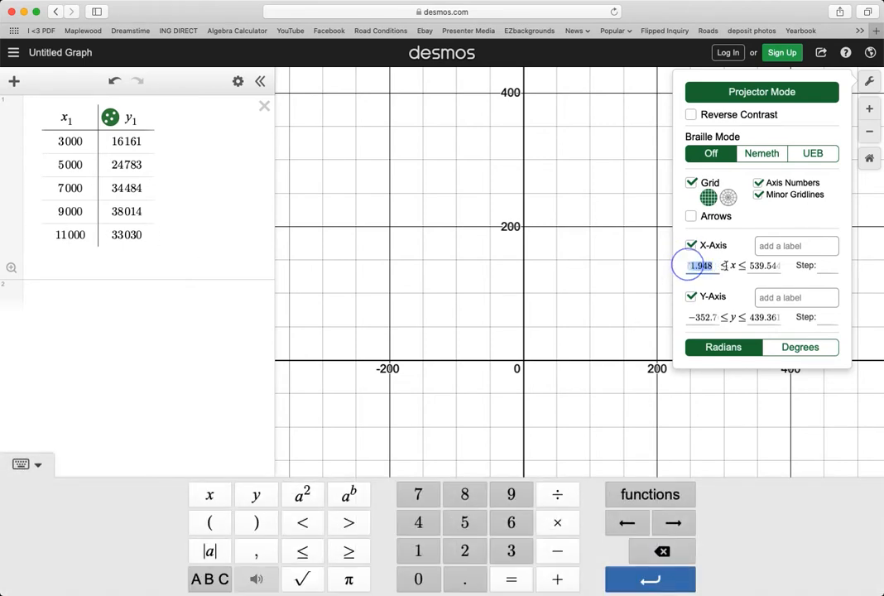
type("3000")
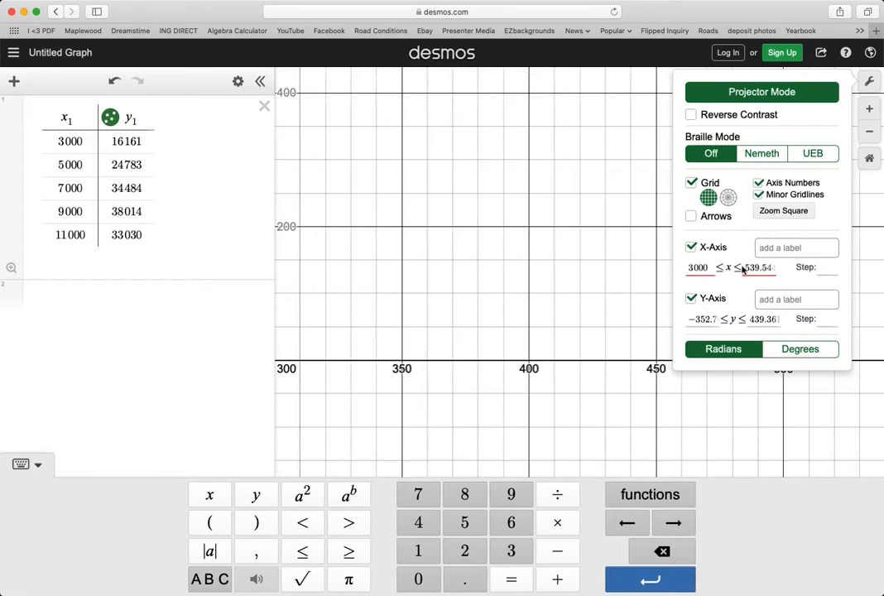
left_click_drag(745, 268, 806, 270)
type("11000")
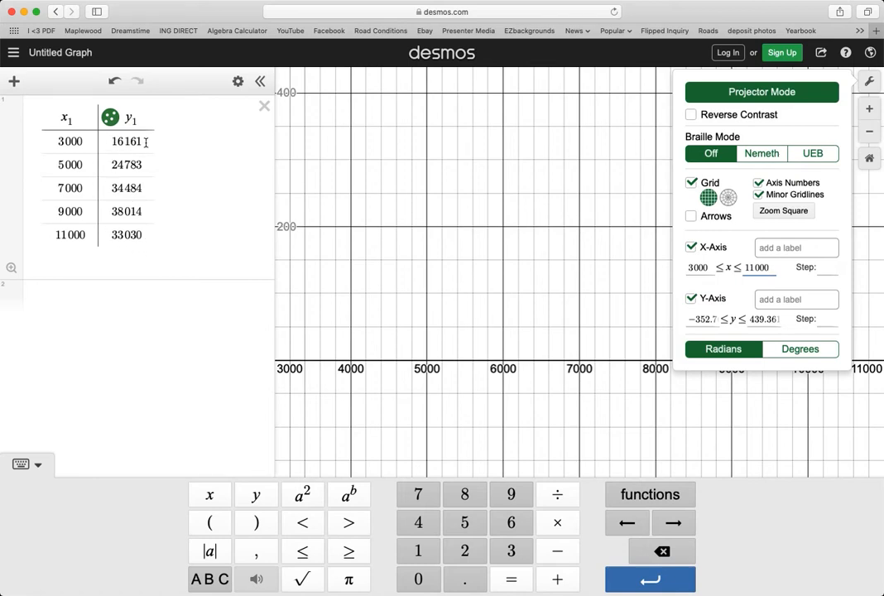
Set the y-axis range from 16000 to 38000 and close the graph settings.
left_click_drag(705, 322, 687, 320)
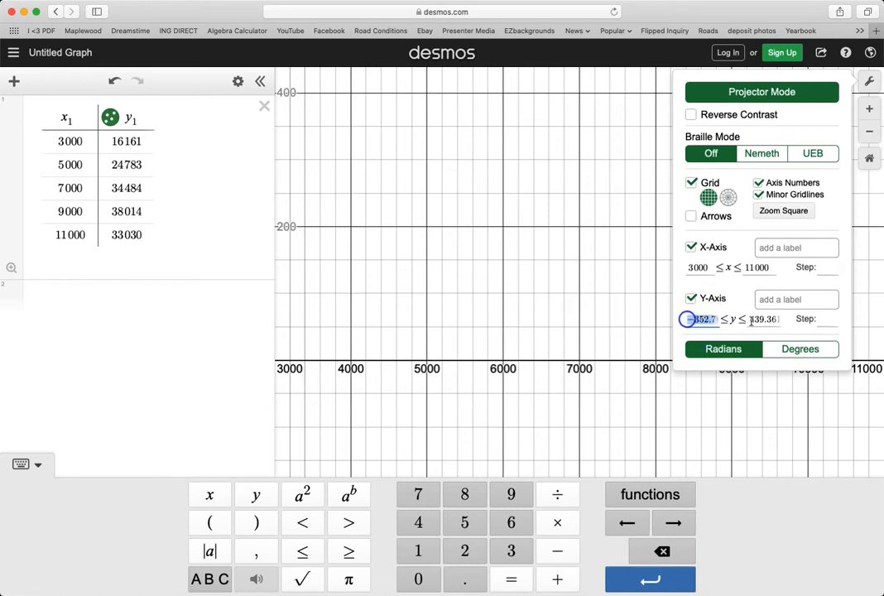
type("16000")
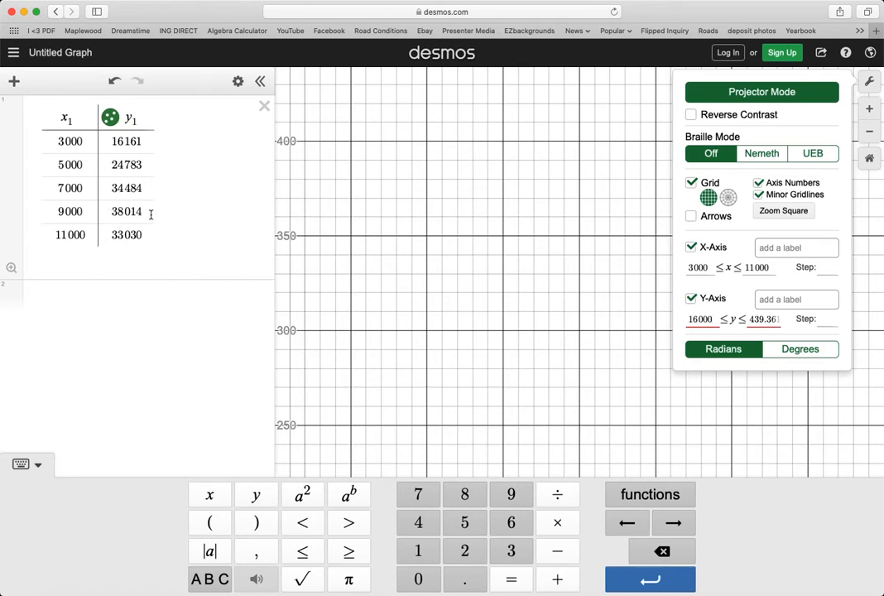
double_click(750, 320)
type("38000")
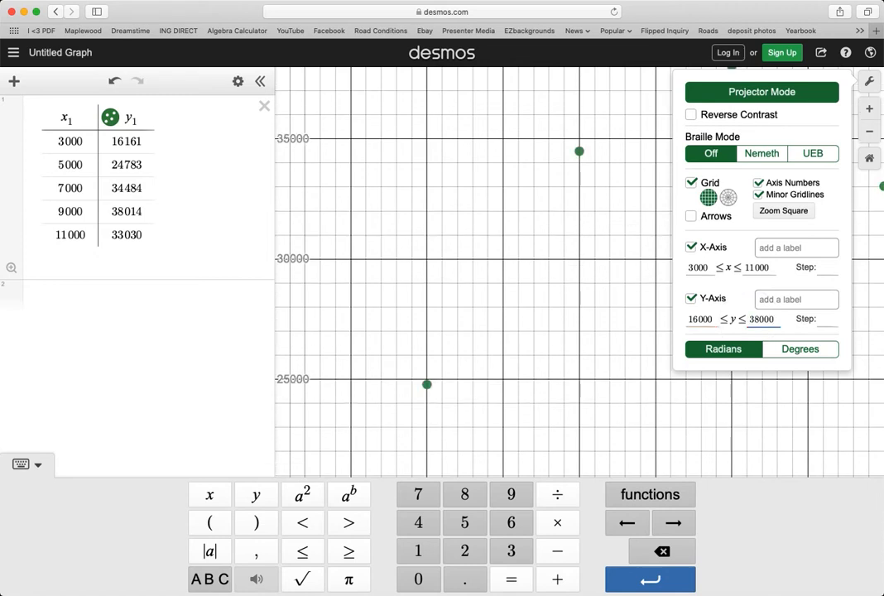
left_click(453, 286)
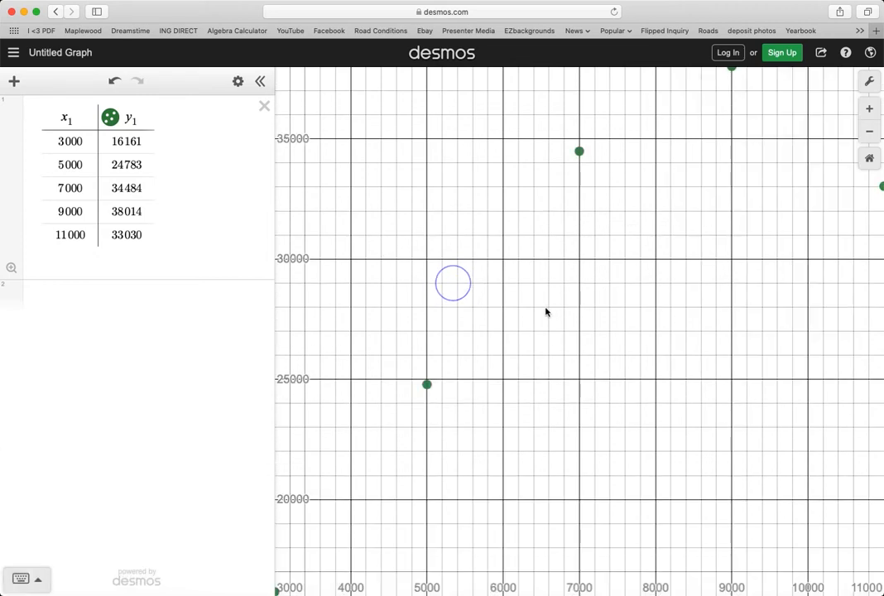
Bring all five data points and the origin into view and inspect the subscripts in the table's column headings.
scroll(546, 313, "down", 5)
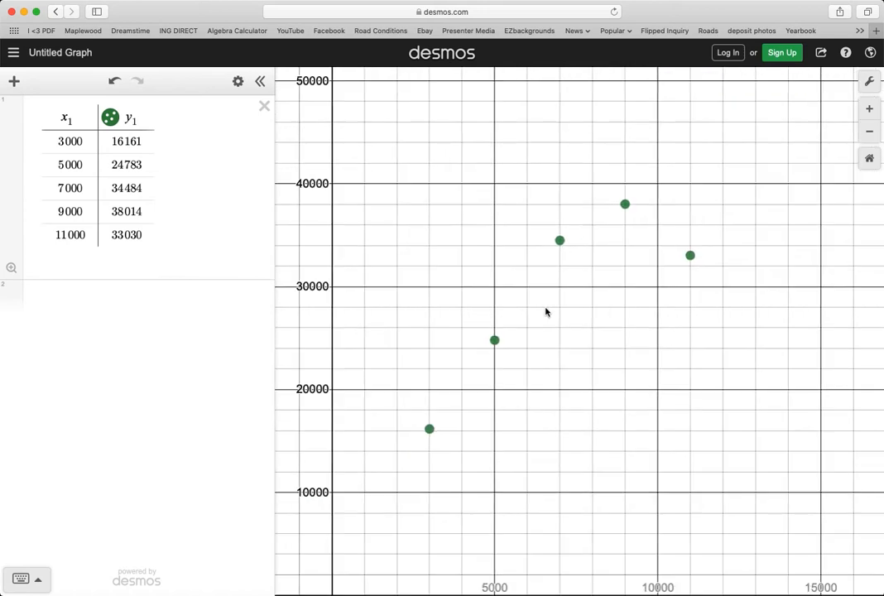
left_click_drag(547, 363, 559, 347)
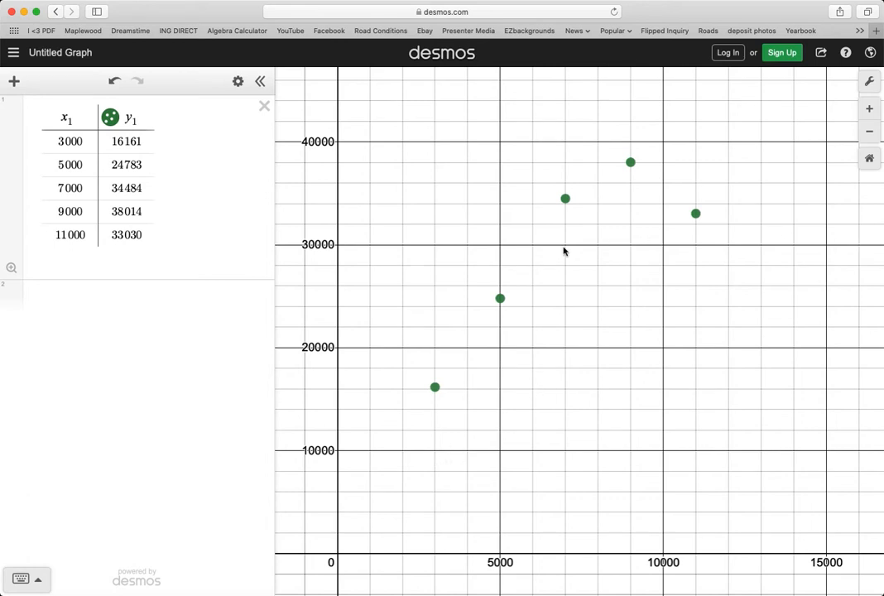
left_click(67, 121)
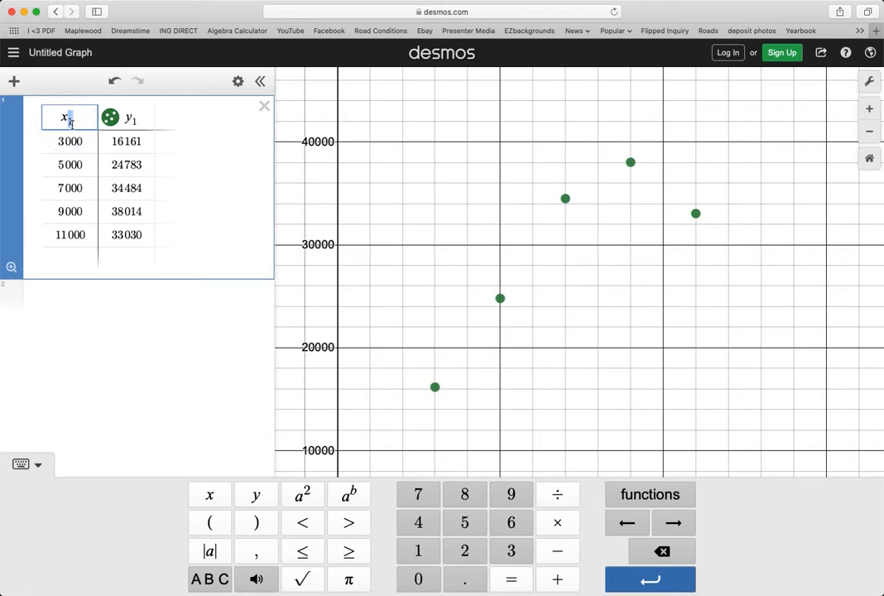
left_click(135, 122)
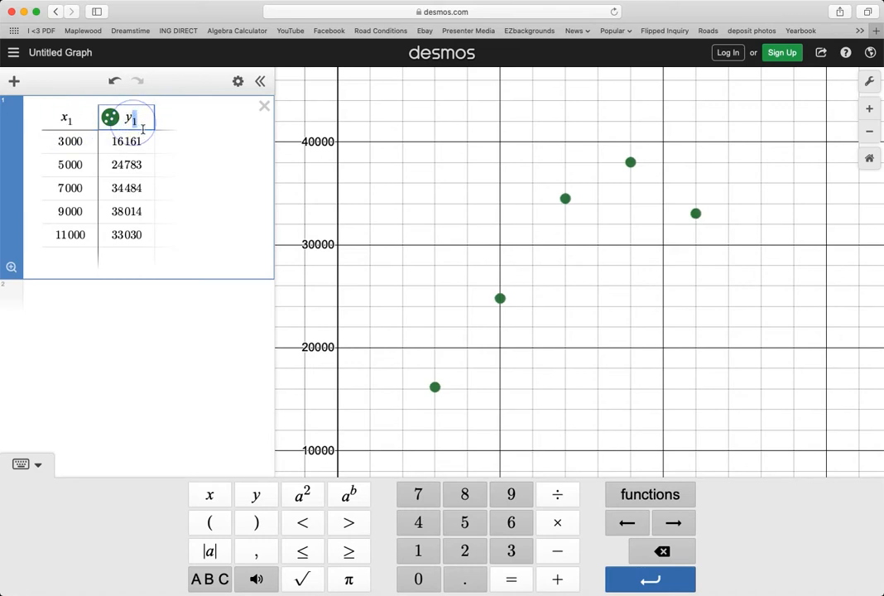
left_click(13, 83)
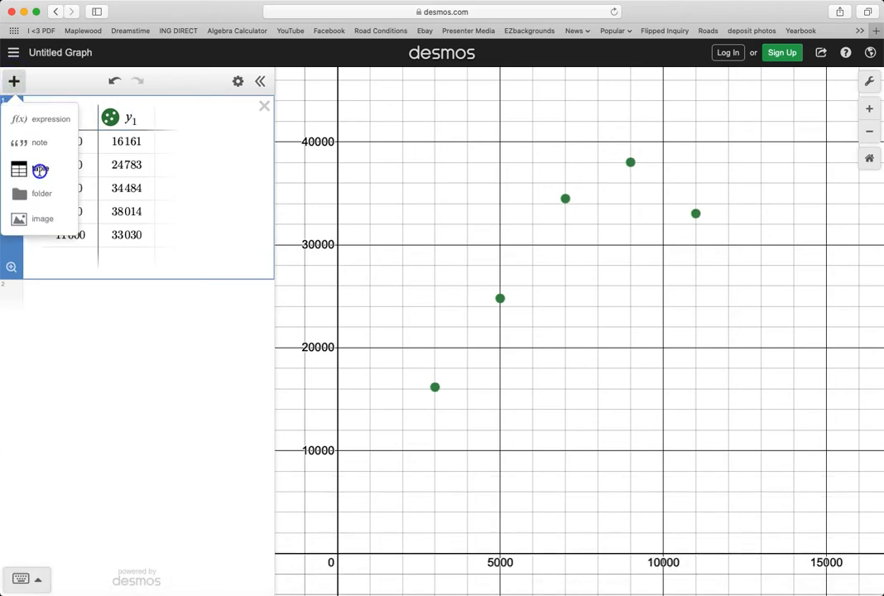
left_click(36, 172)
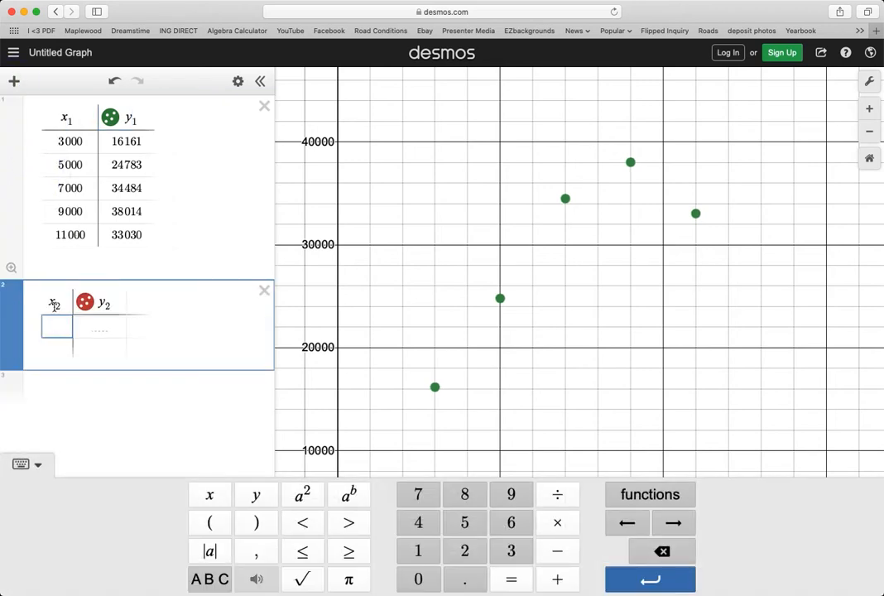
left_click(264, 291)
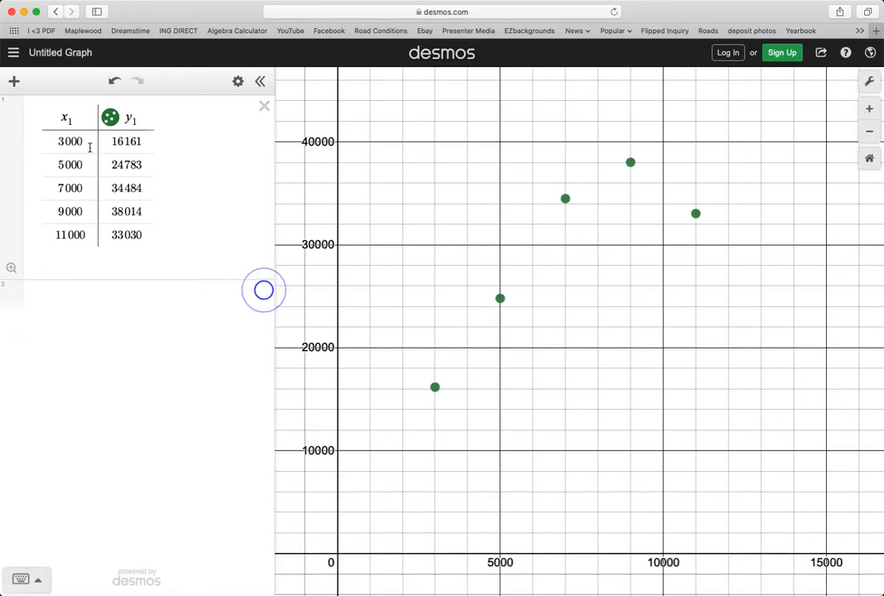
Enter the linear model y₁ = mx₁ + b in the expression line below the table, with subscript 1 on both variables.
left_click(61, 298)
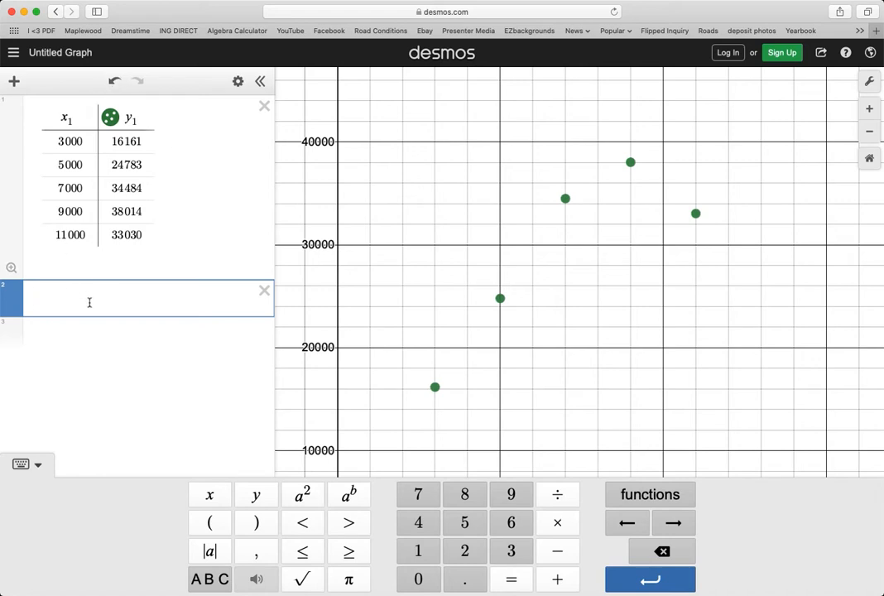
type("y=mx+b")
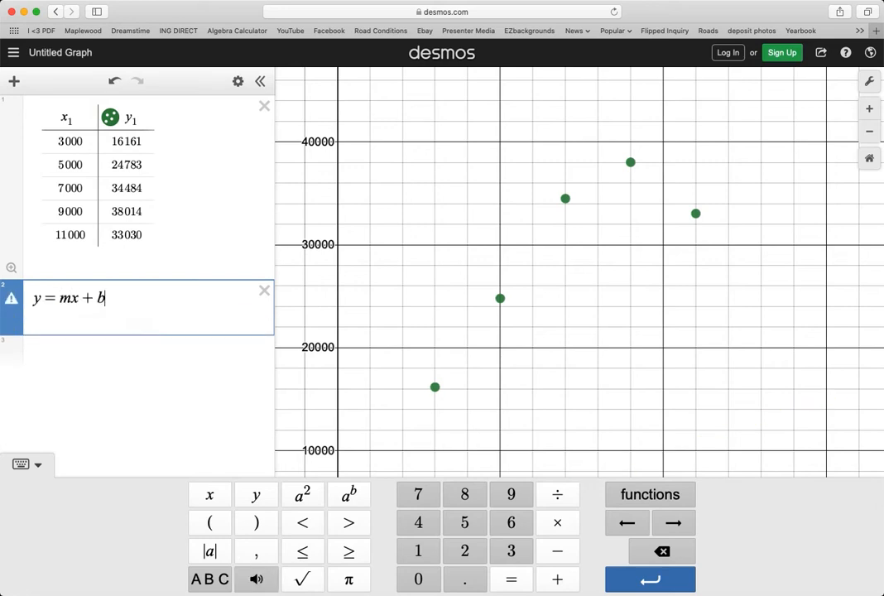
left_click(39, 299)
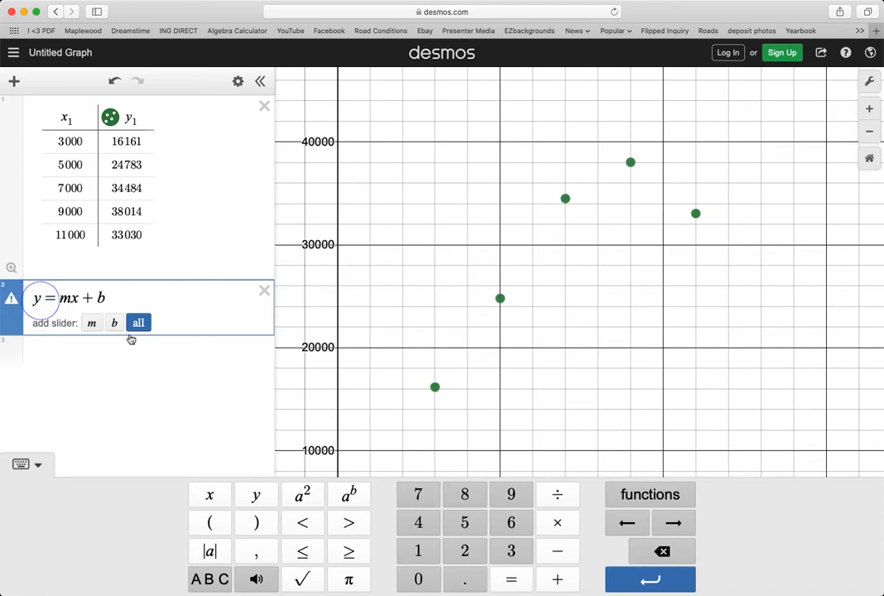
type("1")
left_click(85, 300)
type("1")
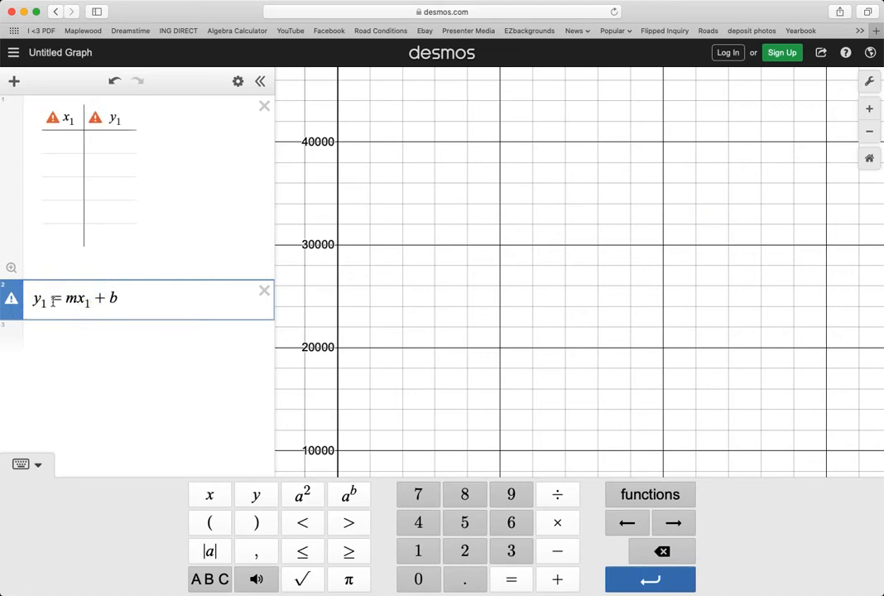
Replace the equals sign in the linear model with a tilde to run the regression on the table data.
left_click_drag(53, 300, 65, 301)
left_click(220, 580)
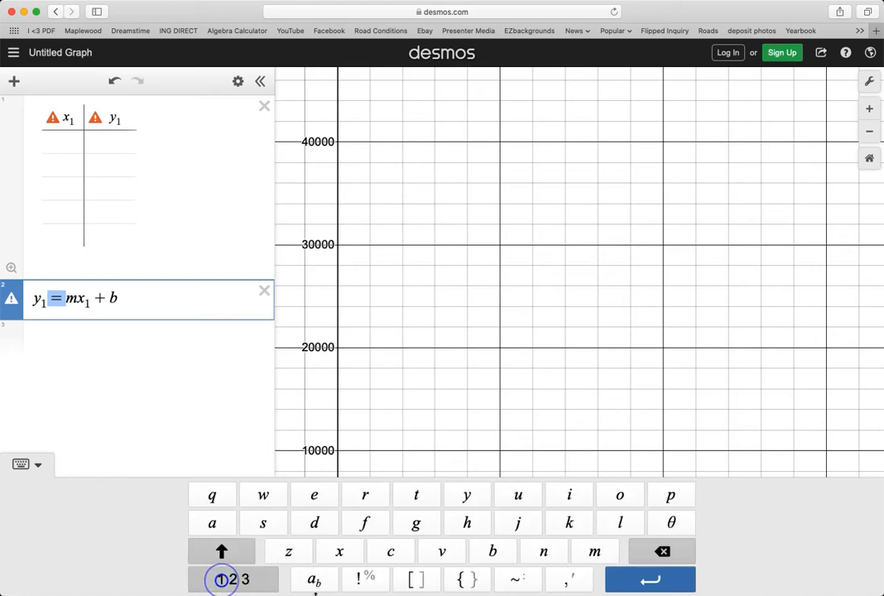
left_click(518, 582)
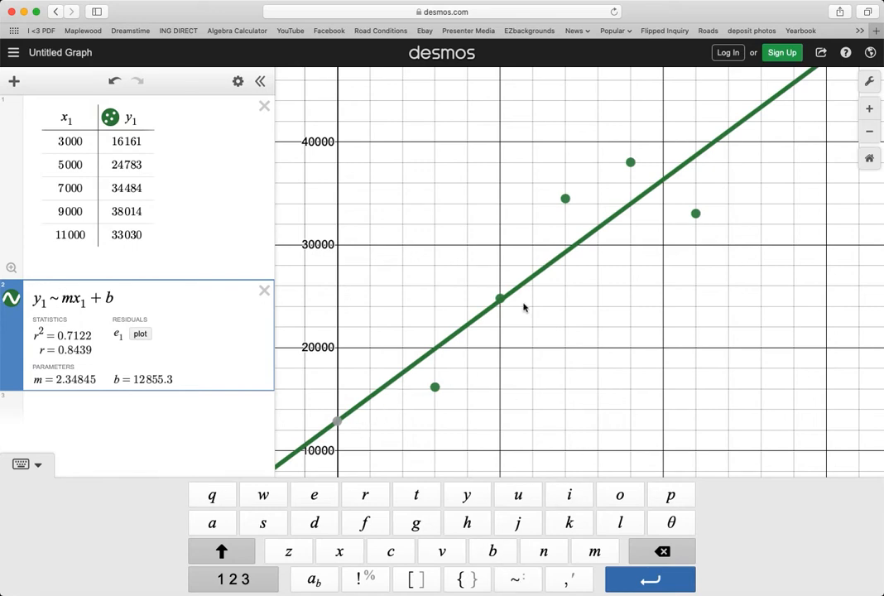
Check the m and b parameters of the linear regression and hide its line on the graph.
scroll(339, 466, "up", 1)
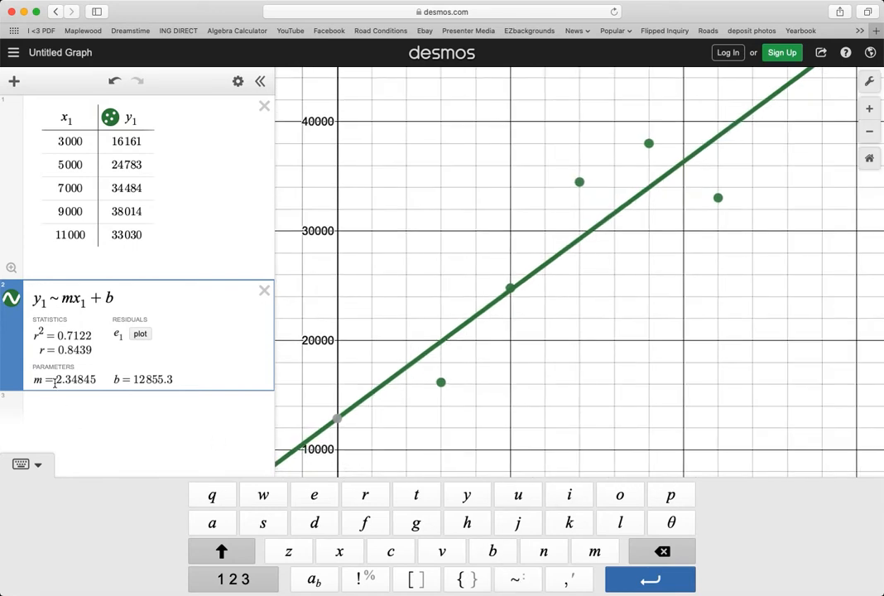
left_click(55, 381)
left_click(70, 381)
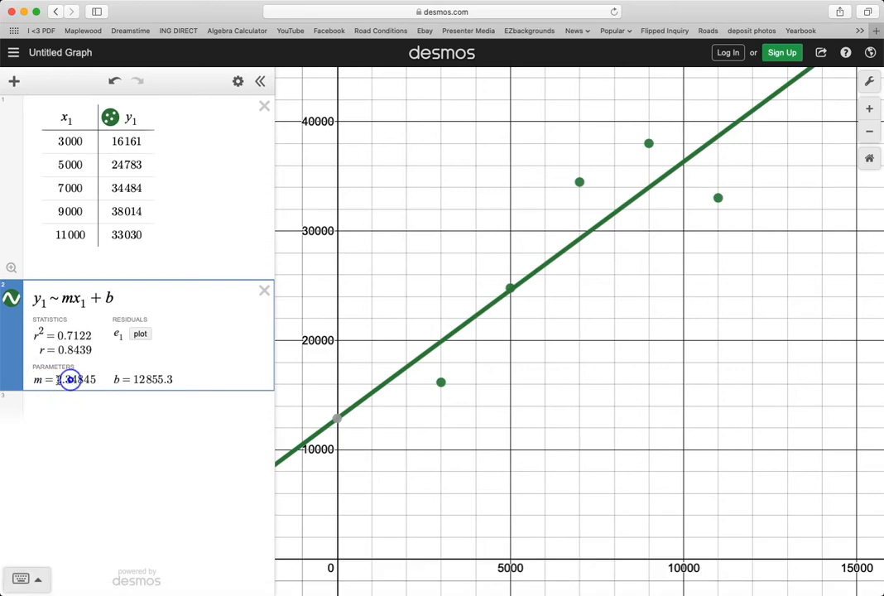
left_click(137, 381)
left_click(473, 445)
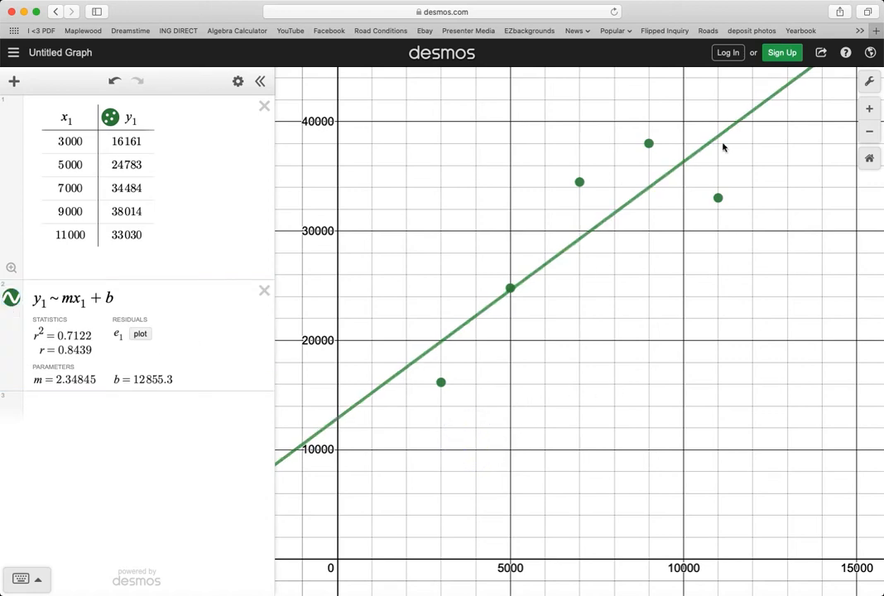
left_click(13, 298)
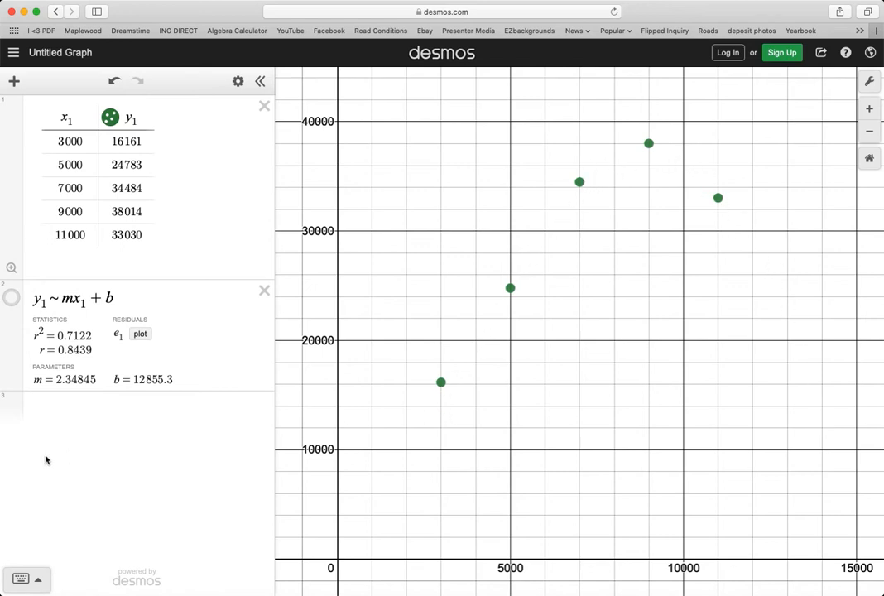
Enter the vertex-form quadratic y₁ = a(x₁ − h)² + k in a new expression line, with subscript 1 on x and y.
left_click(65, 418)
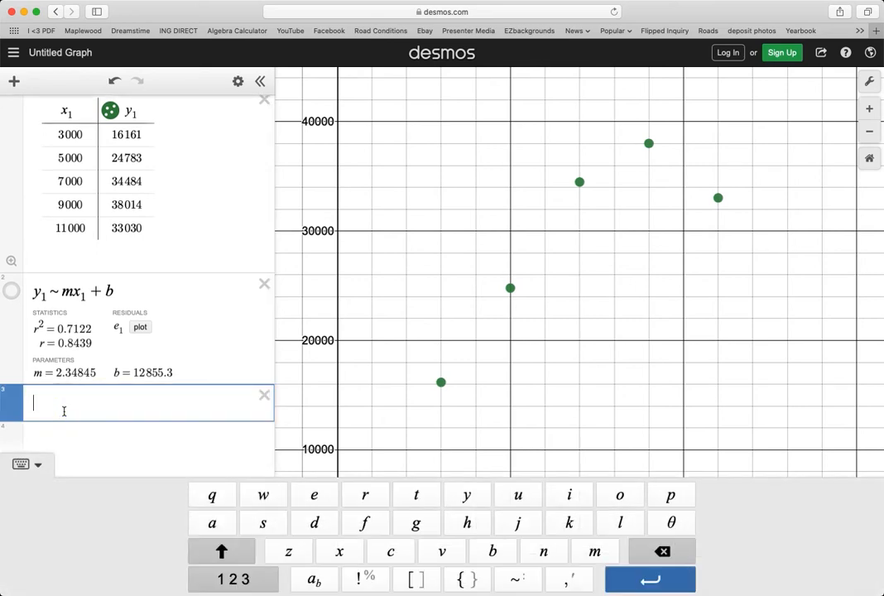
type("a(x-h")
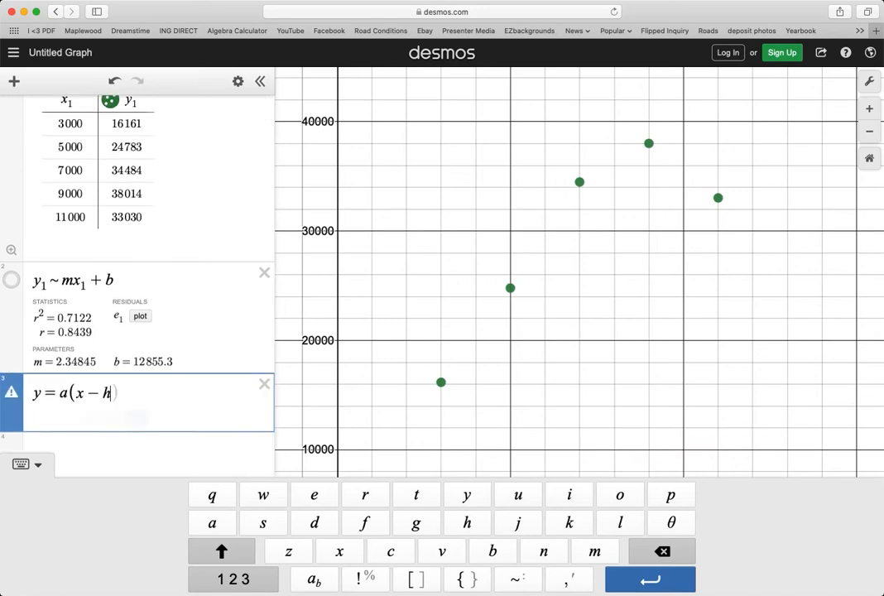
type(")^2+")
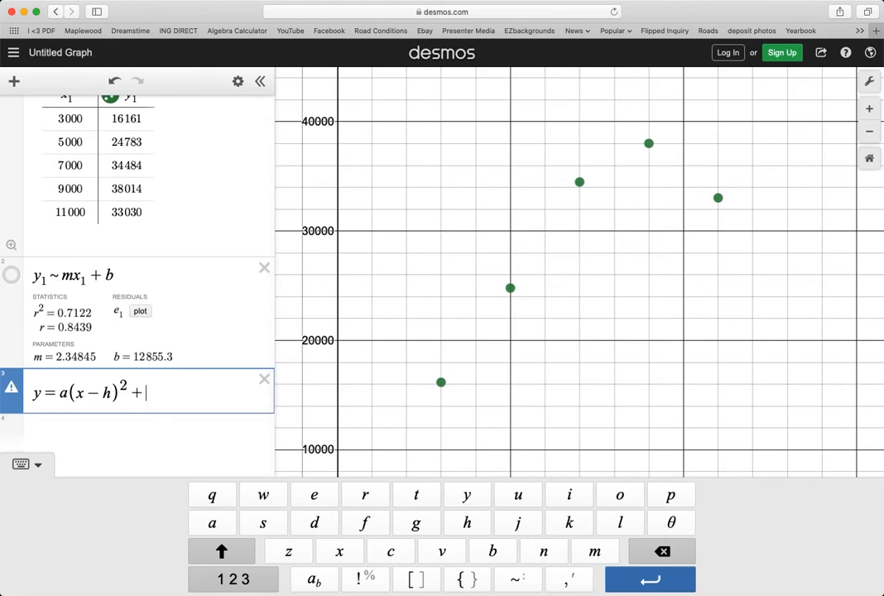
type("k")
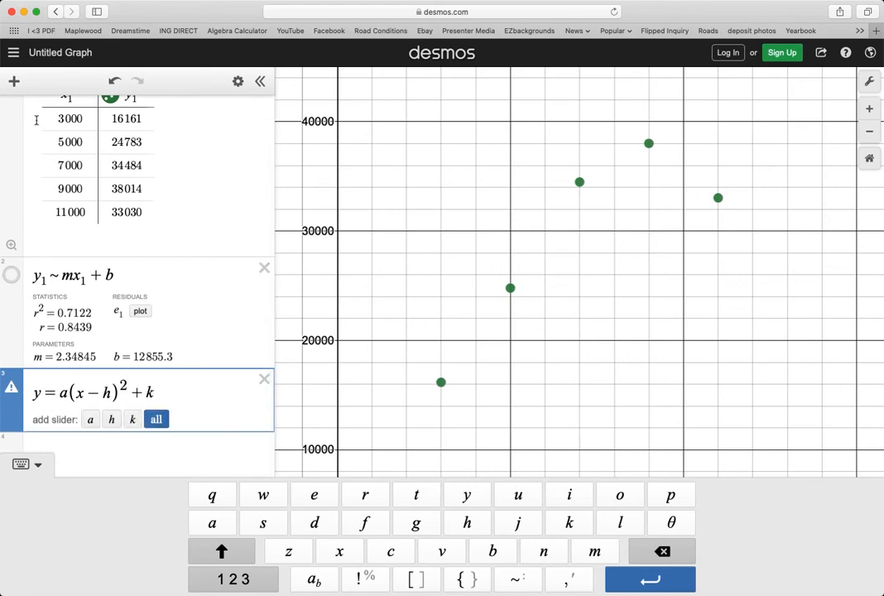
left_click(42, 394)
type("1")
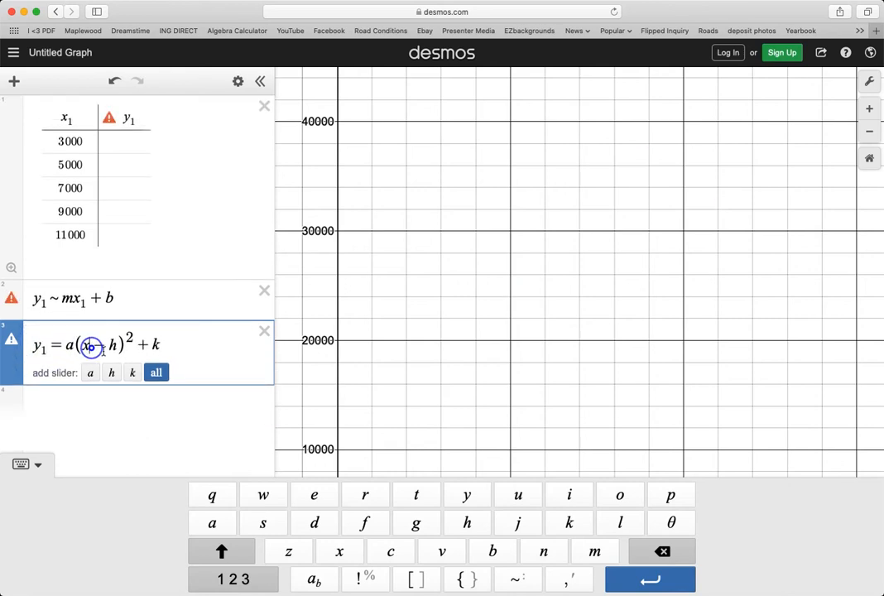
left_click(91, 347)
type("1")
Replace the equals sign in the quadratic model with a tilde to fit it to the table data and review its parameters.
double_click(59, 345)
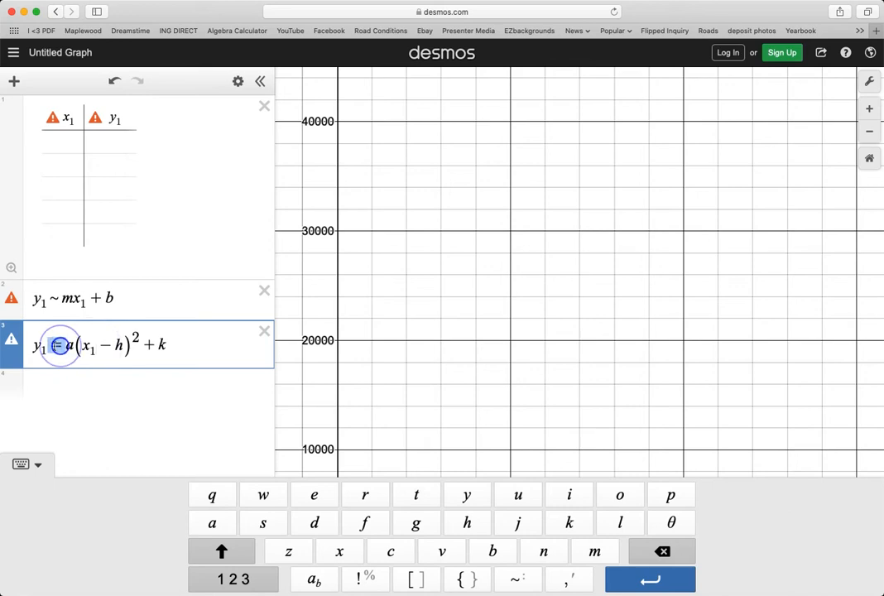
left_click(519, 581)
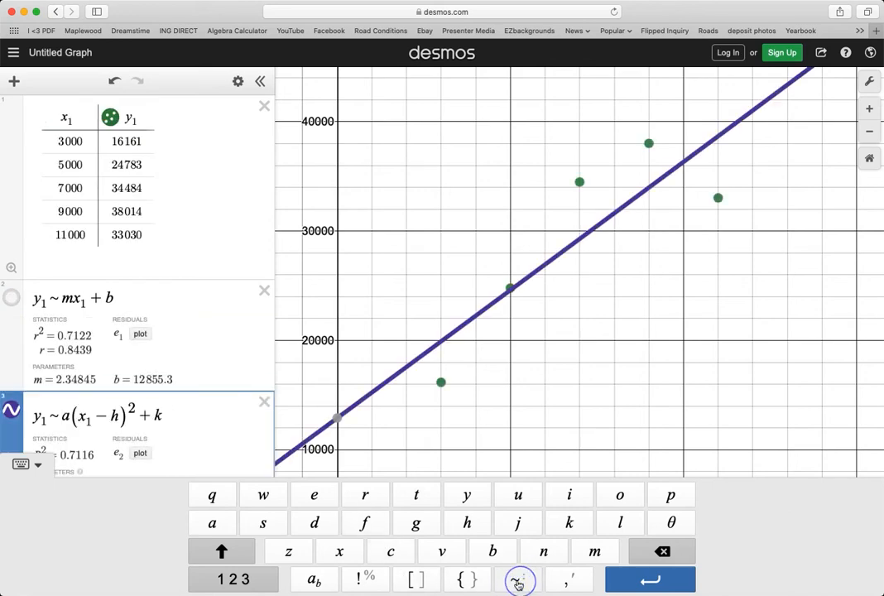
left_click(229, 446)
scroll(223, 443, "down", 3)
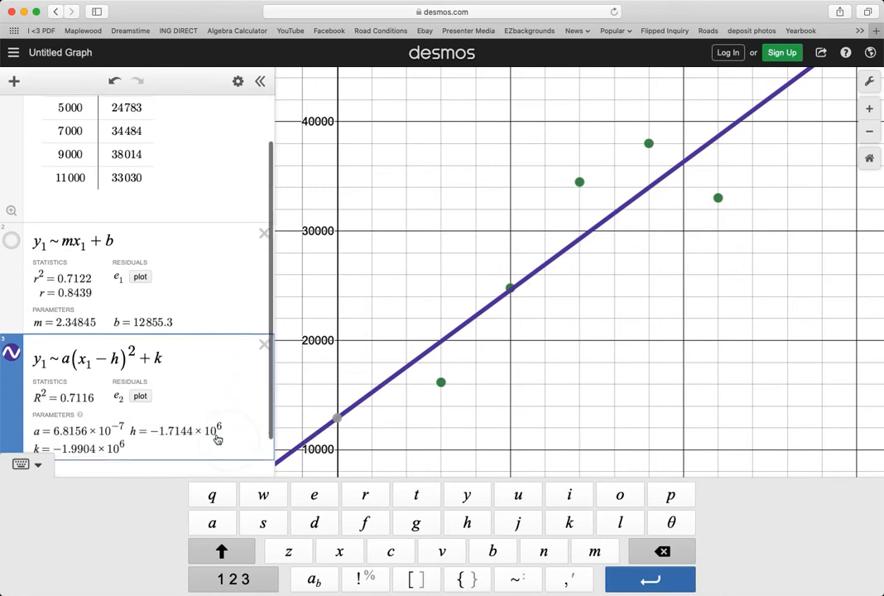
left_click(455, 356)
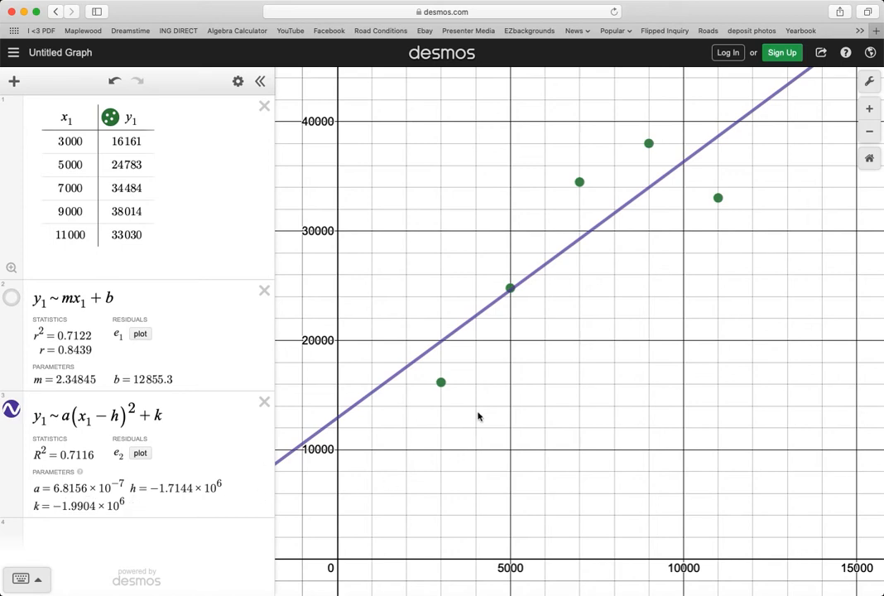
Examine the shape of the quadratic regression curve at wide and close scales and compare it with the data points.
scroll(478, 417, "down", 15)
scroll(478, 416, "down", 15)
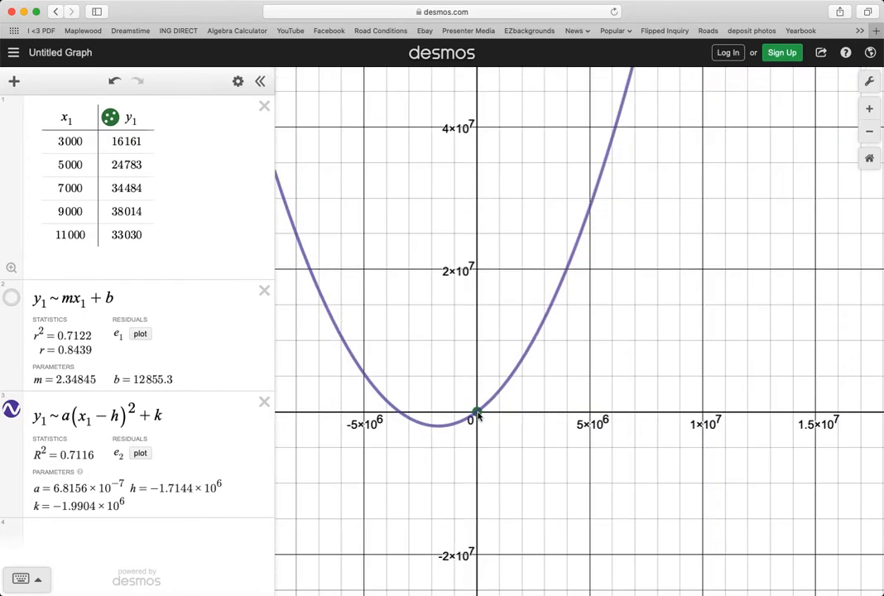
scroll(478, 416, "down", 5)
scroll(478, 417, "up", 20)
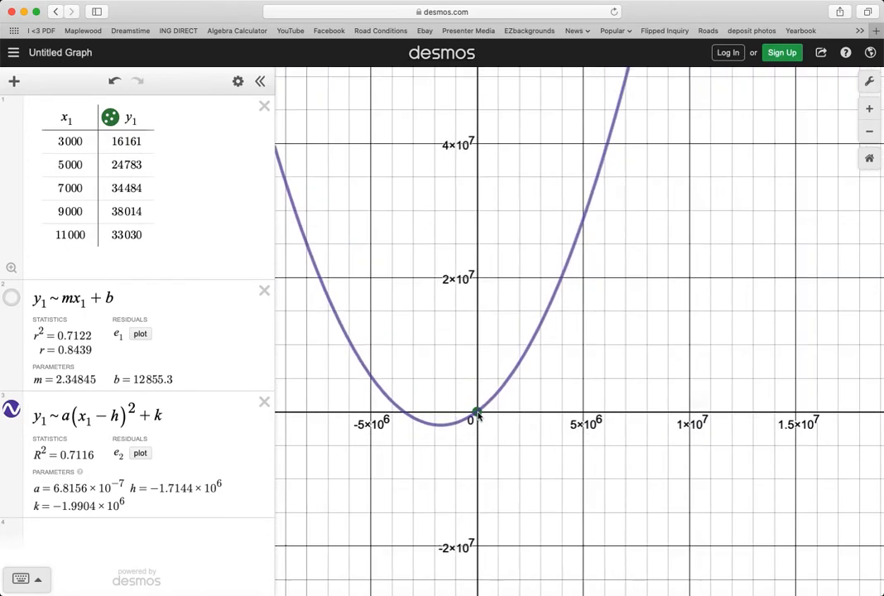
scroll(477, 417, "up", 8)
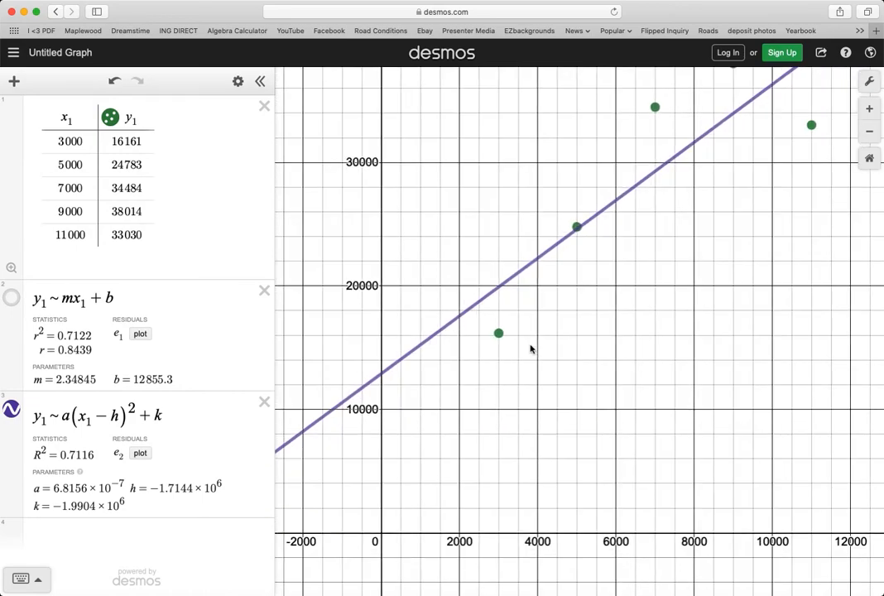
scroll(531, 349, "down", 20)
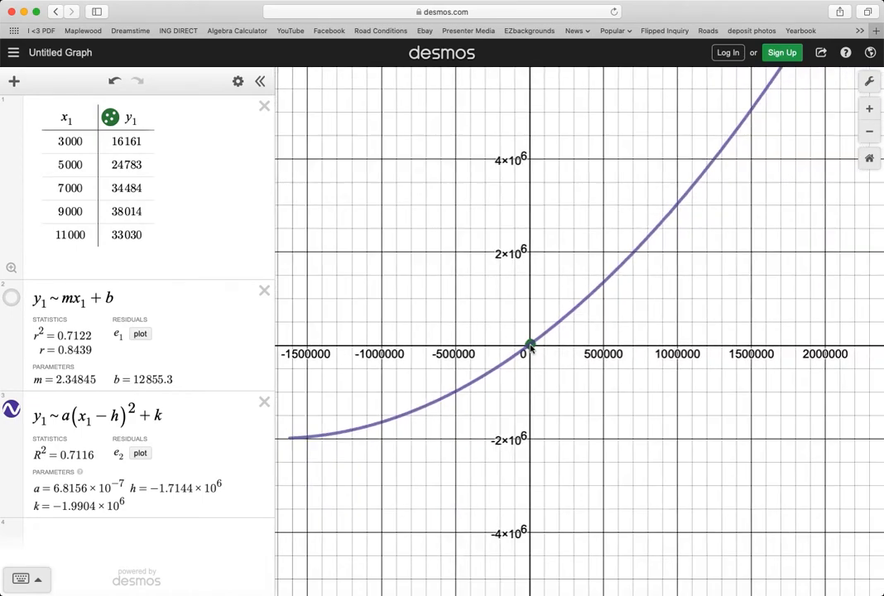
scroll(531, 348, "down", 15)
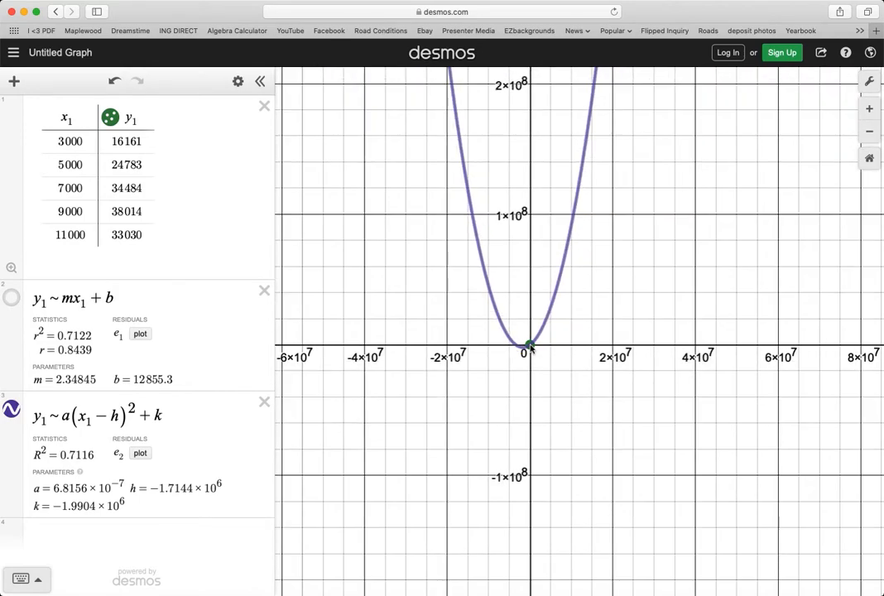
scroll(531, 348, "up", 20)
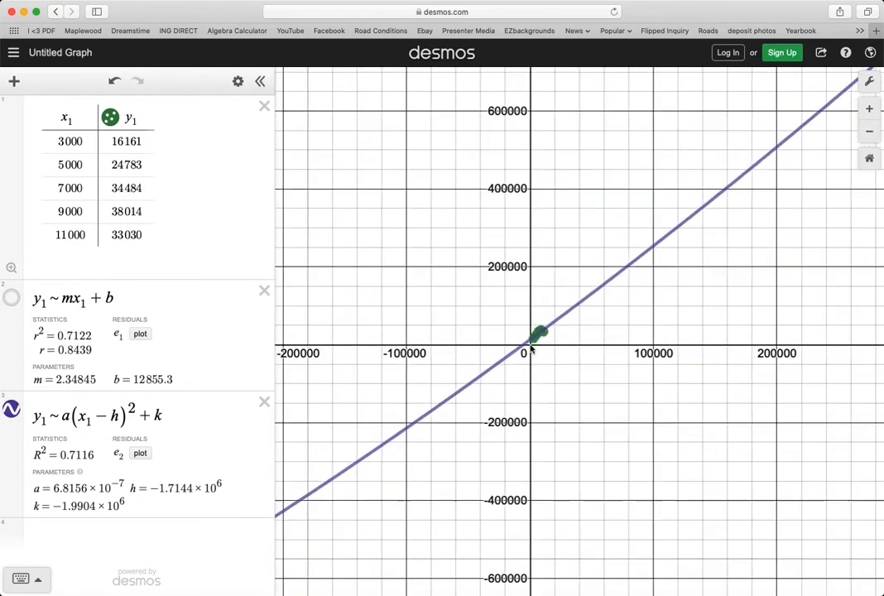
scroll(531, 348, "up", 8)
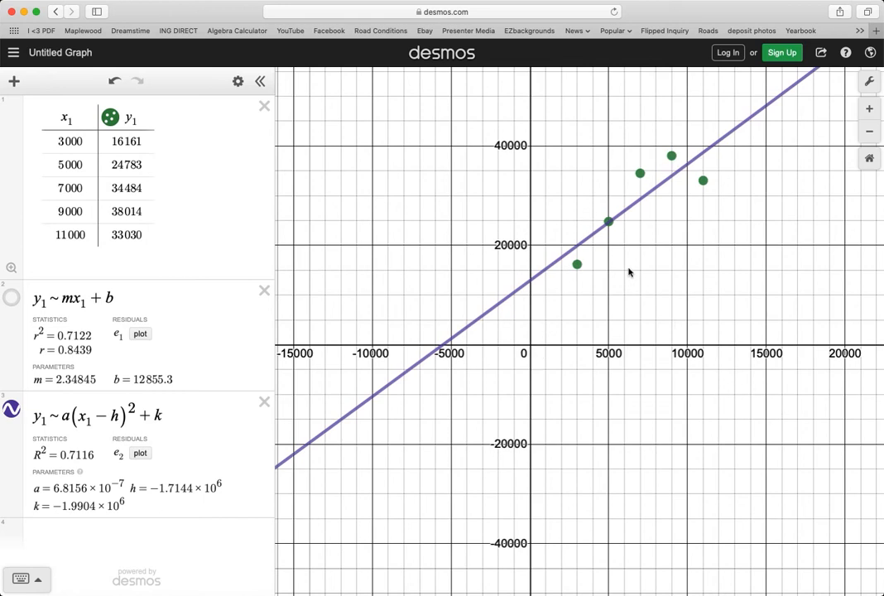
scroll(629, 271, "up", 6)
scroll(629, 272, "down", 6)
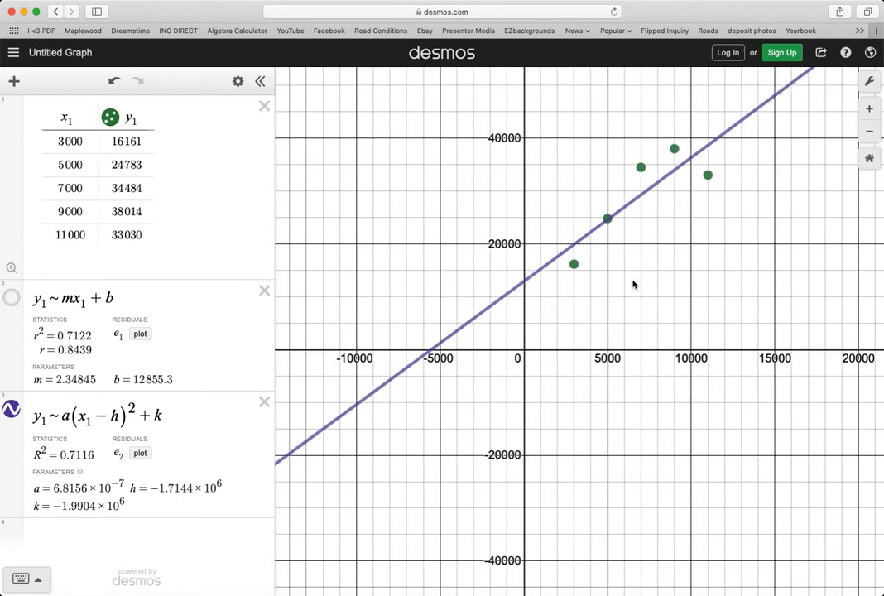
scroll(633, 284, "down", 2)
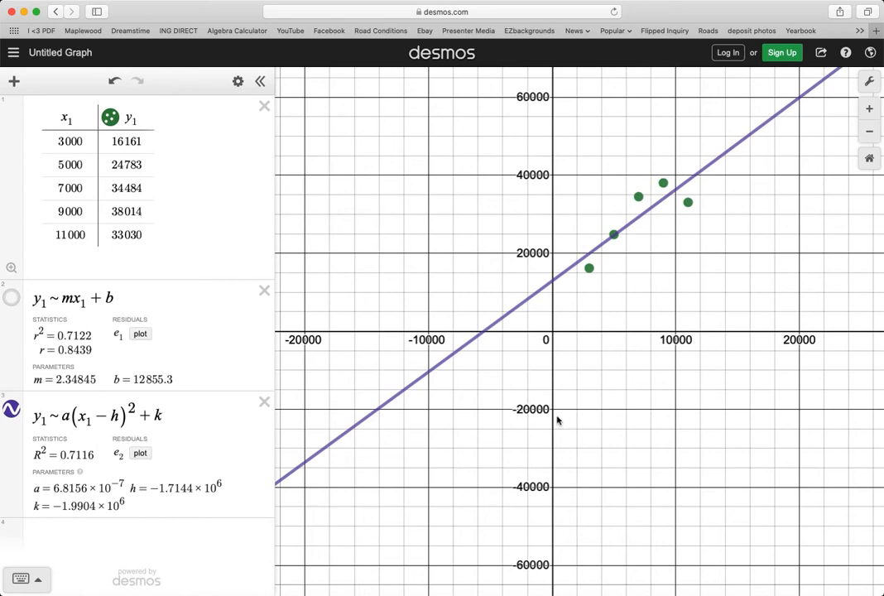
Delete the quadratic regression, the linear regression and the data table so the expression list is empty.
left_click(264, 403)
left_click(264, 290)
left_click(264, 106)
mouse_move(480, 312)
scroll(479, 313, "down", 5)
scroll(480, 315, "up", 5)
scroll(481, 314, "up", 8)
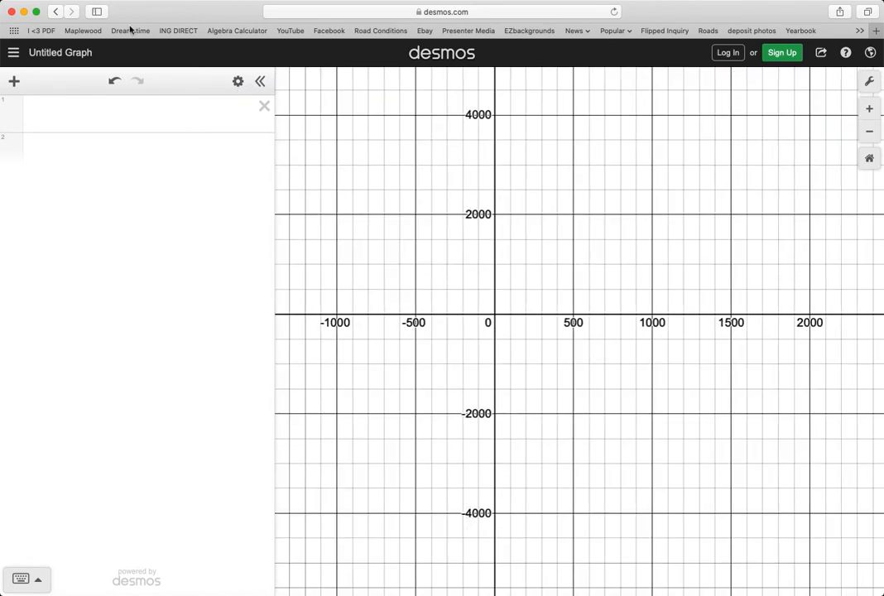
Leave the calculator for the Desmos home page and open the airplane graph among the Global Math Art Contest finalists.
left_click(55, 12)
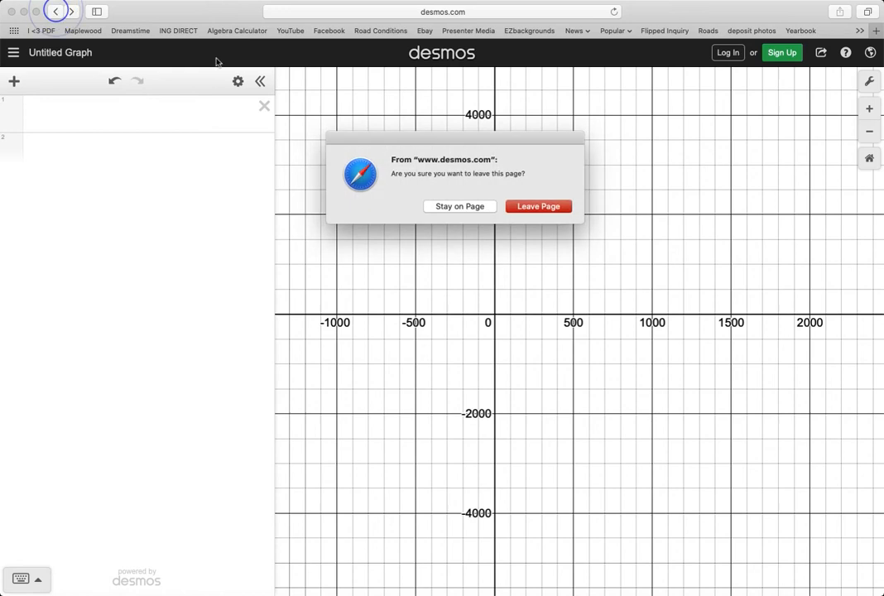
left_click(544, 207)
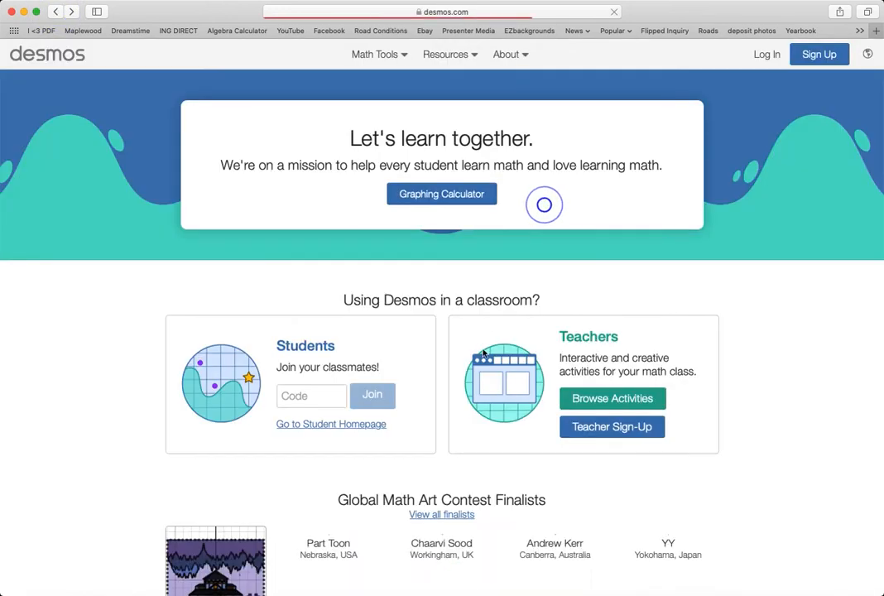
scroll(461, 398, "down", 5)
scroll(461, 398, "down", 1)
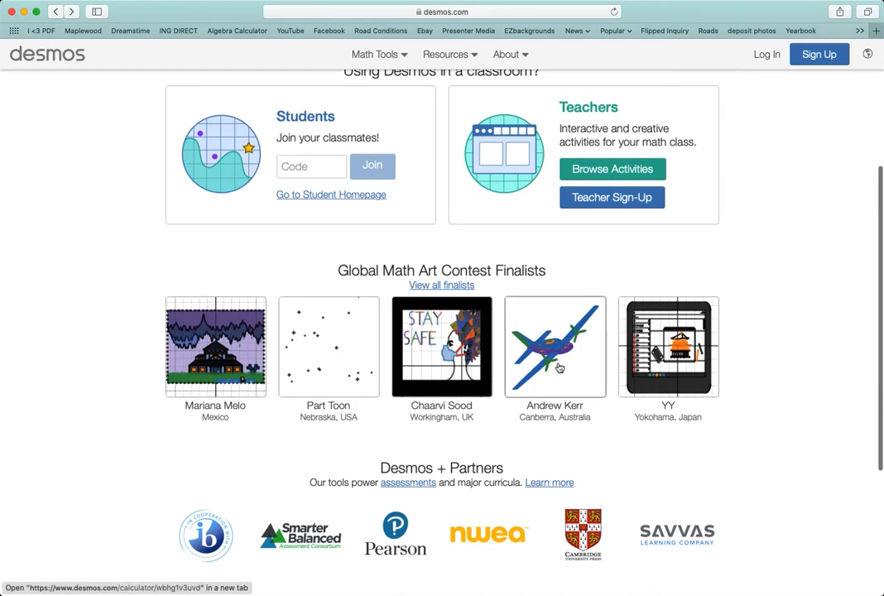
left_click(578, 360)
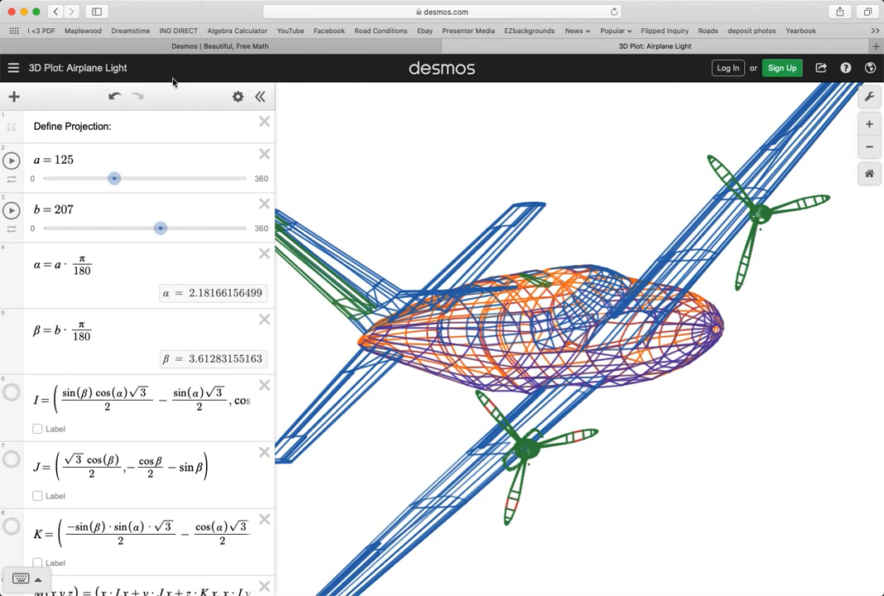
Return from the airplane graph to the Desmos home page and open a blank Graphing Calculator.
left_click(56, 13)
scroll(486, 175, "up", 5)
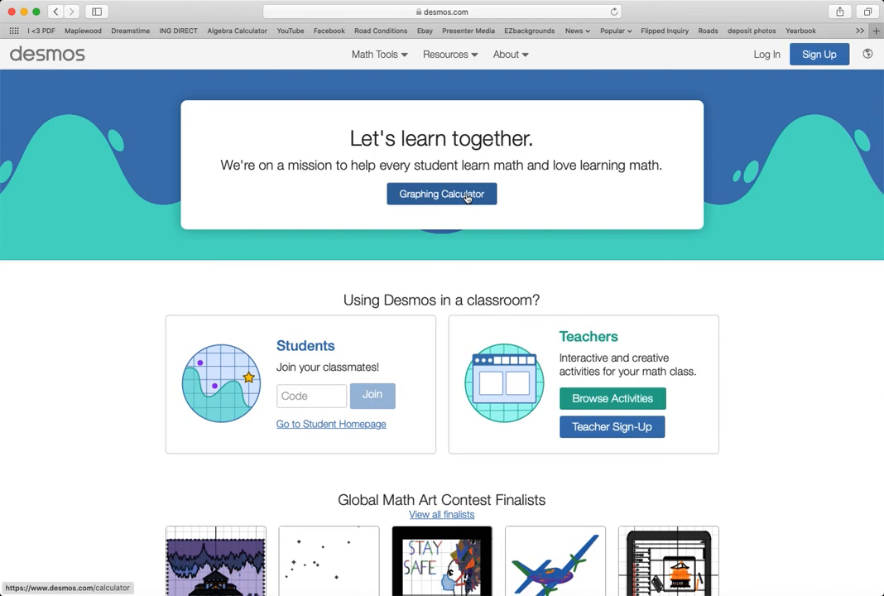
left_click(467, 195)
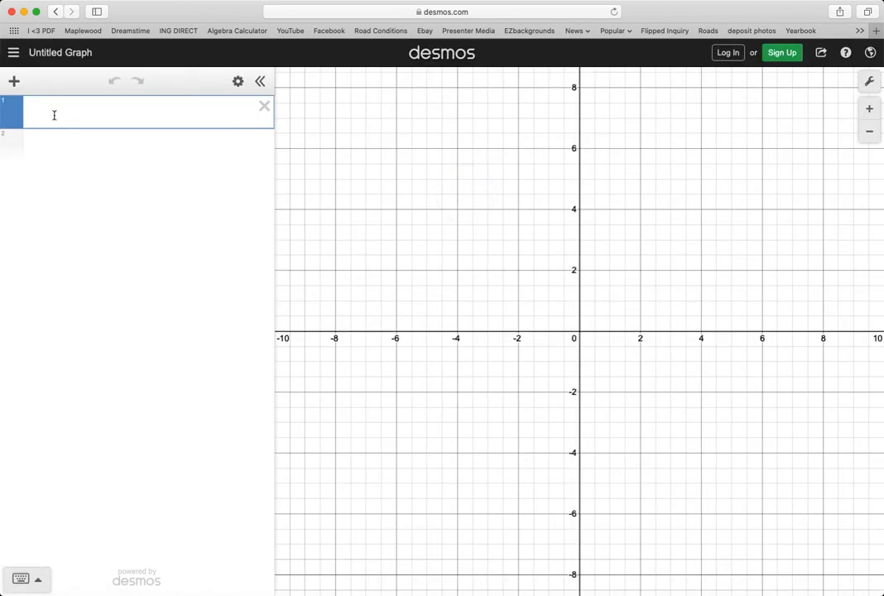
Enter the line y = mx + b and add sliders for all of its parameters.
type("y = mx")
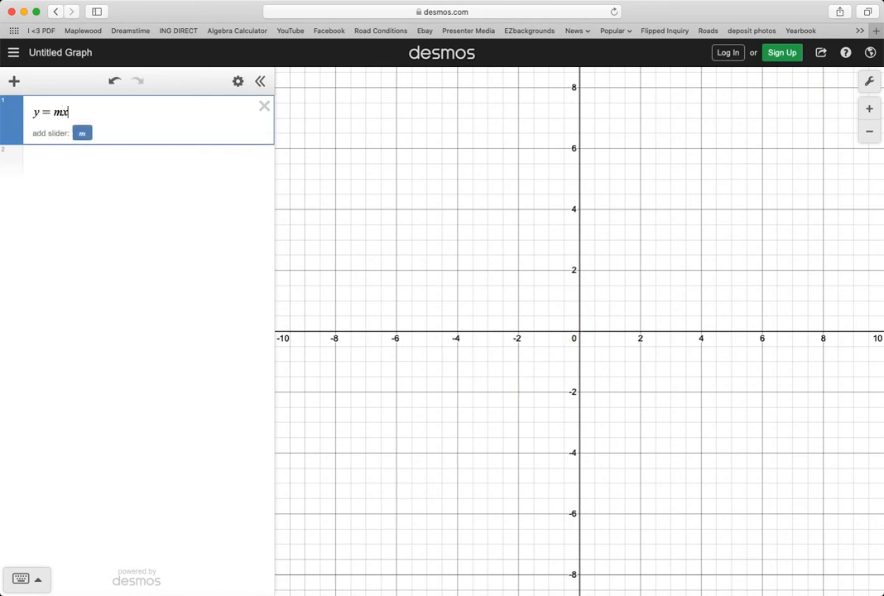
type(" + b")
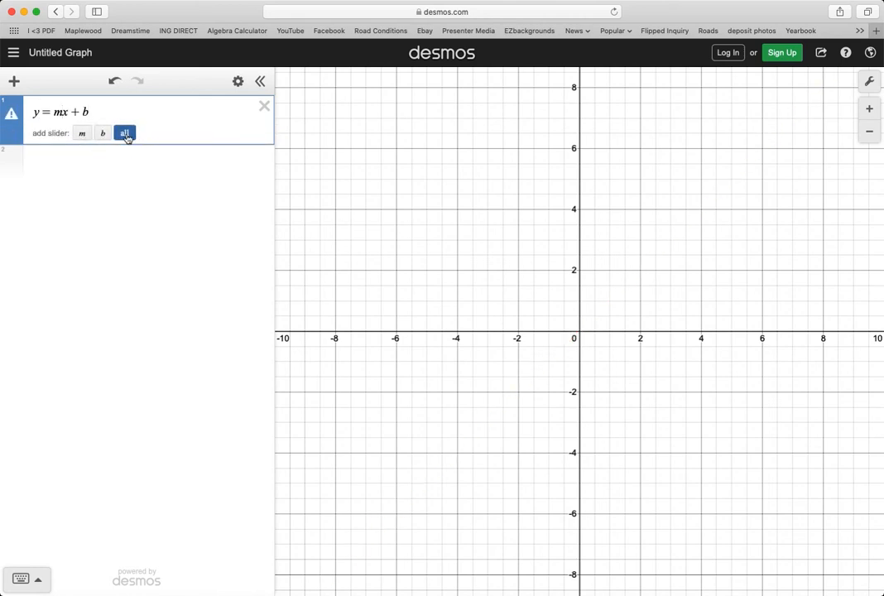
left_click(125, 133)
Move the m slider to about 6.1 and the b slider to about 0.5, and animate both sliders.
left_click_drag(160, 164, 214, 169)
mouse_move(163, 219)
left_mouse_down()
mouse_move(241, 220)
mouse_move(59, 217)
mouse_move(257, 225)
mouse_move(53, 216)
mouse_move(257, 230)
mouse_move(159, 228)
left_mouse_up()
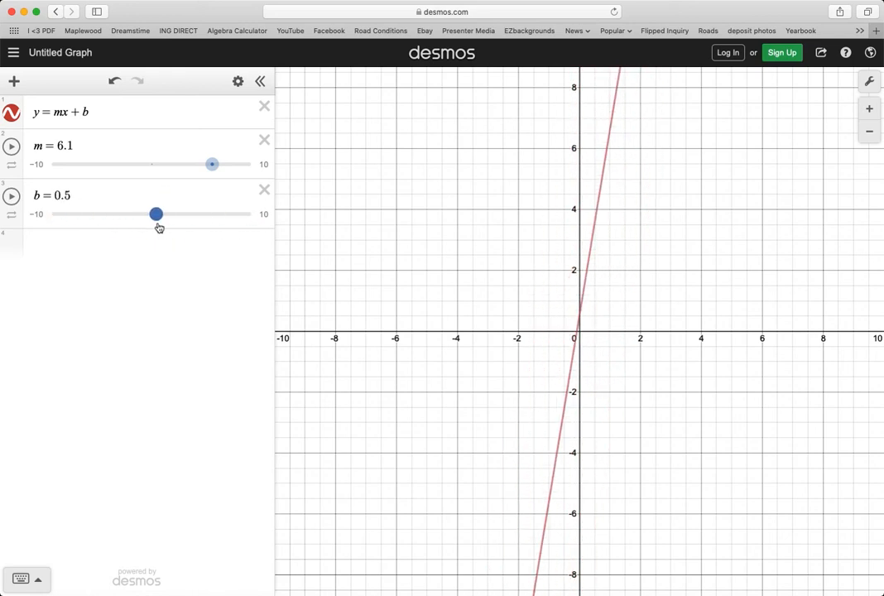
left_click(11, 148)
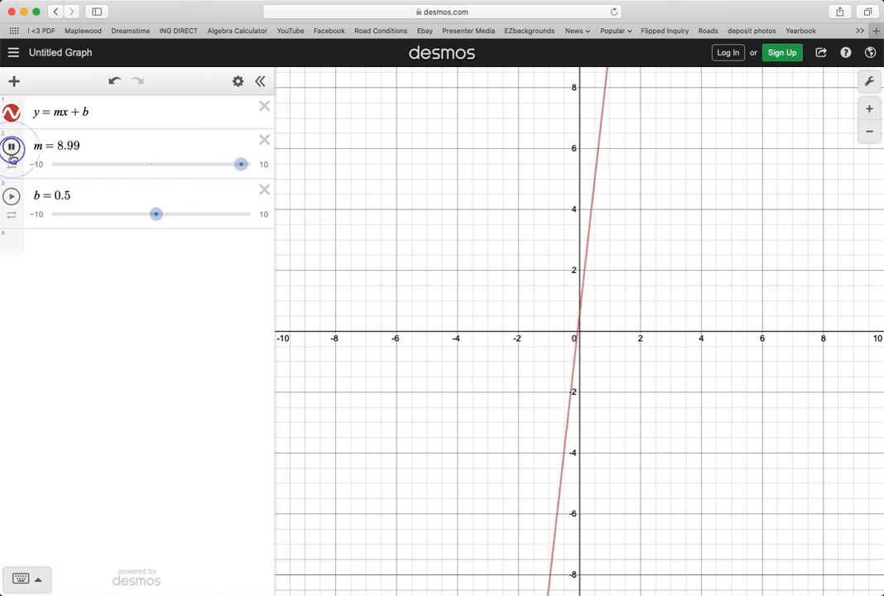
left_click(12, 199)
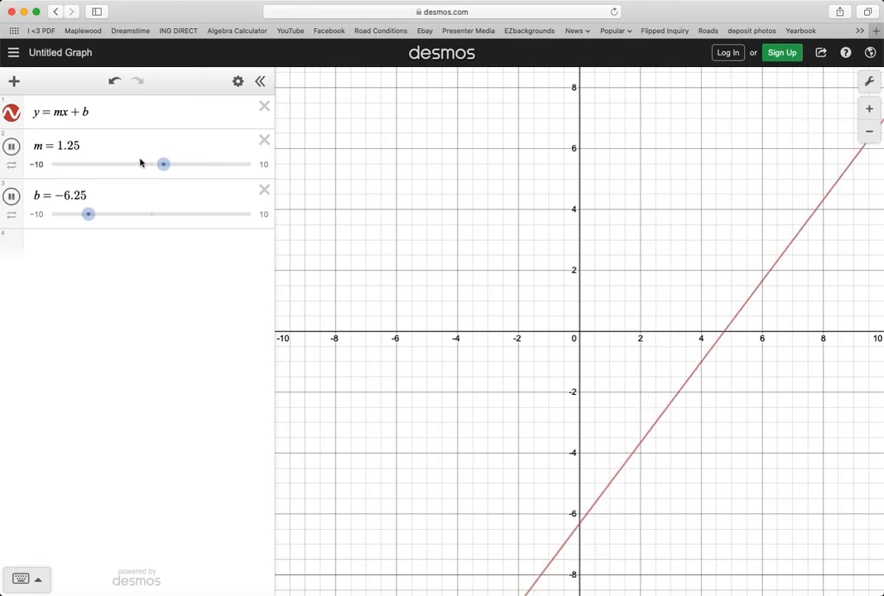
Delete the m and b sliders and the equation y = mx + b.
left_click(264, 140)
left_click(264, 154)
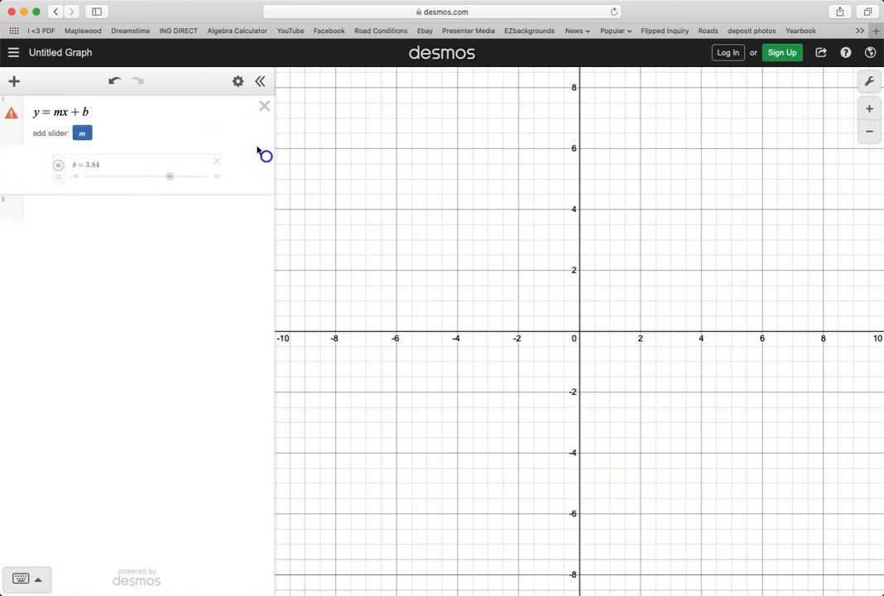
left_click(265, 105)
Enter the vertex-form parabola y = a(x − h)² + k and add sliders for a, h and k.
left_click(128, 113)
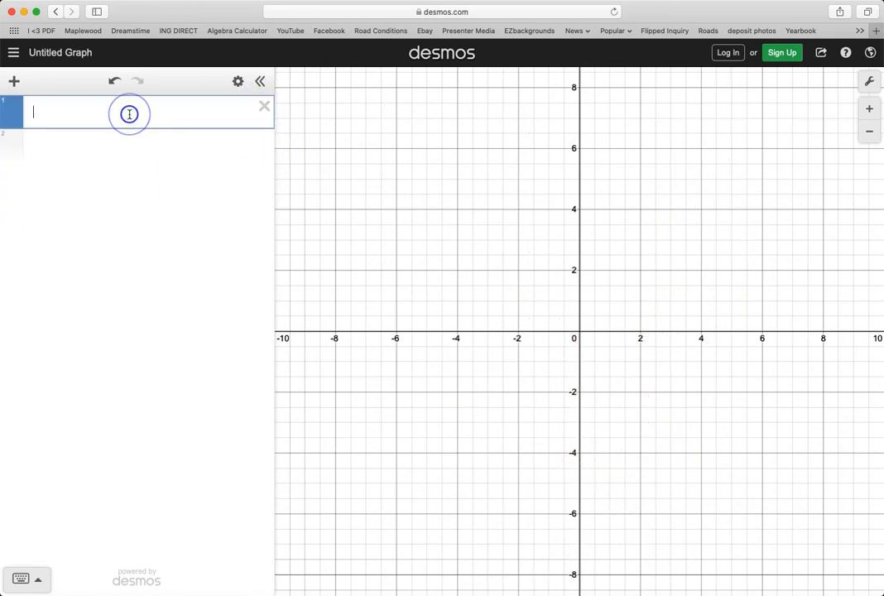
type("y=a(x-h")
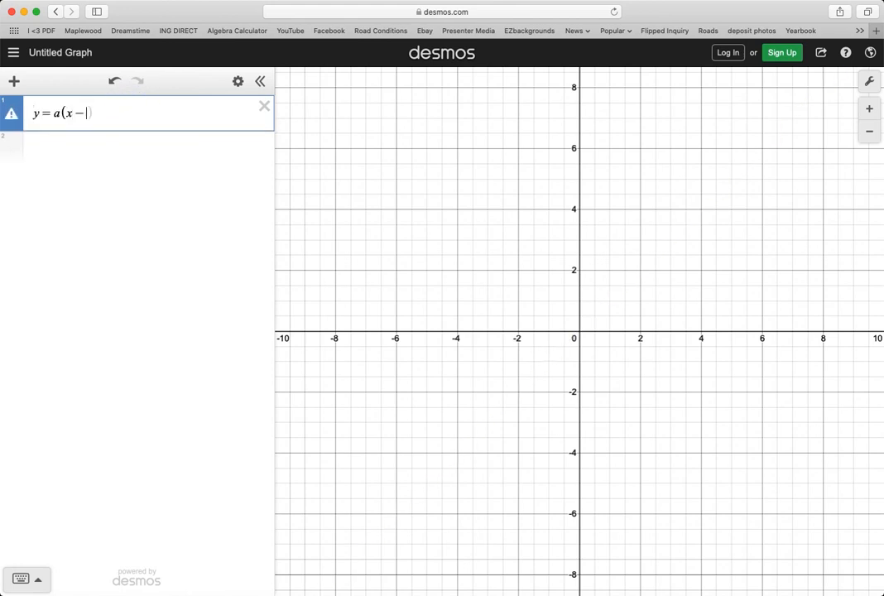
type(")^2")
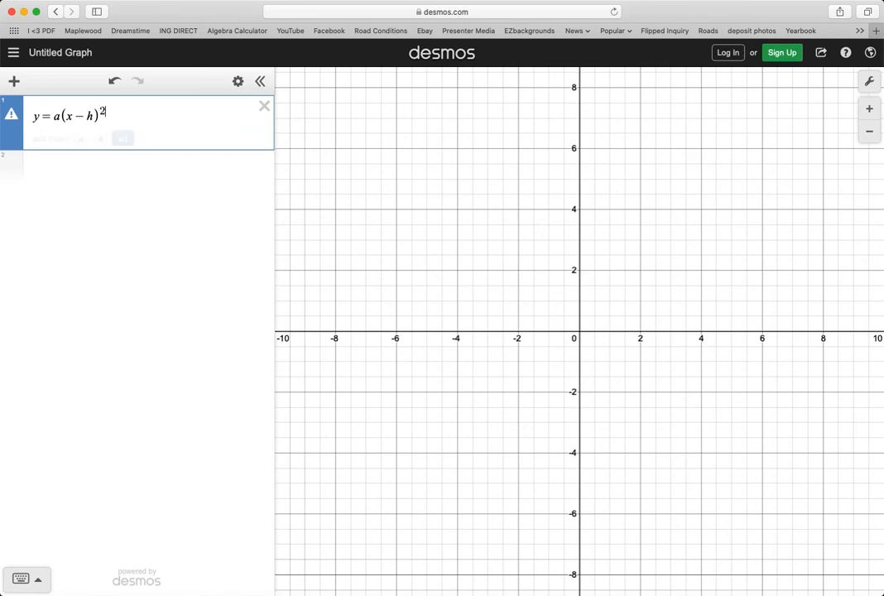
key("Right")
type("+ ")
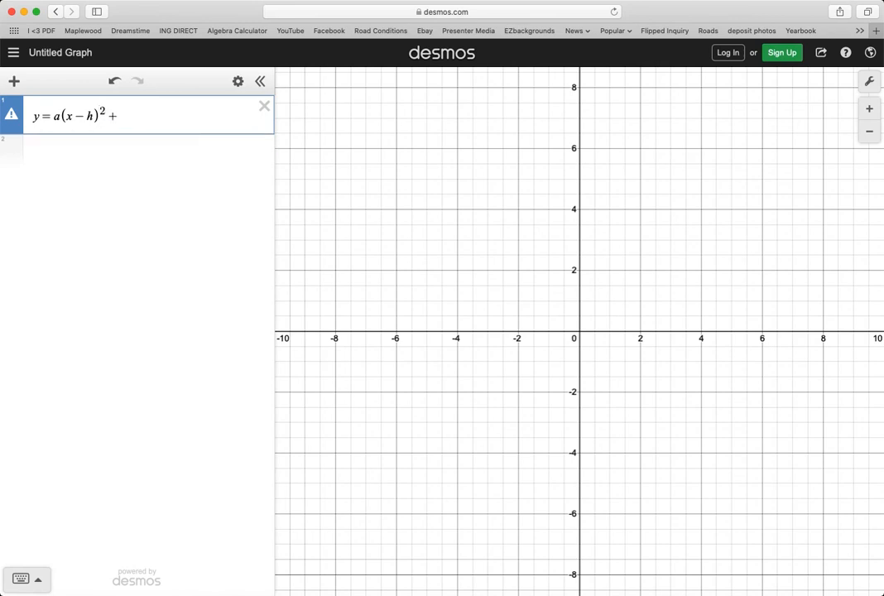
type("k")
left_click(143, 139)
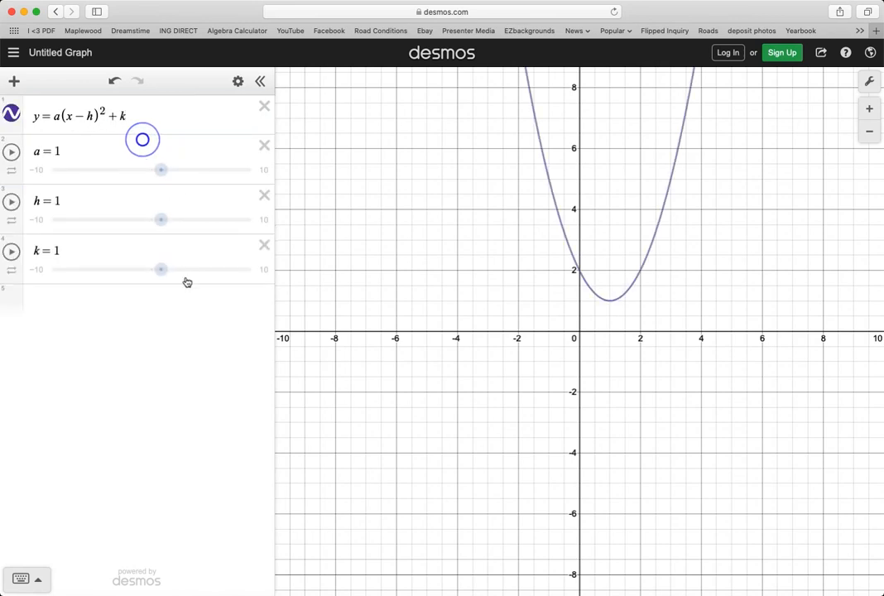
Animate the a, h and k sliders of the parabola one at a time, pausing each before starting the next.
left_click(10, 154)
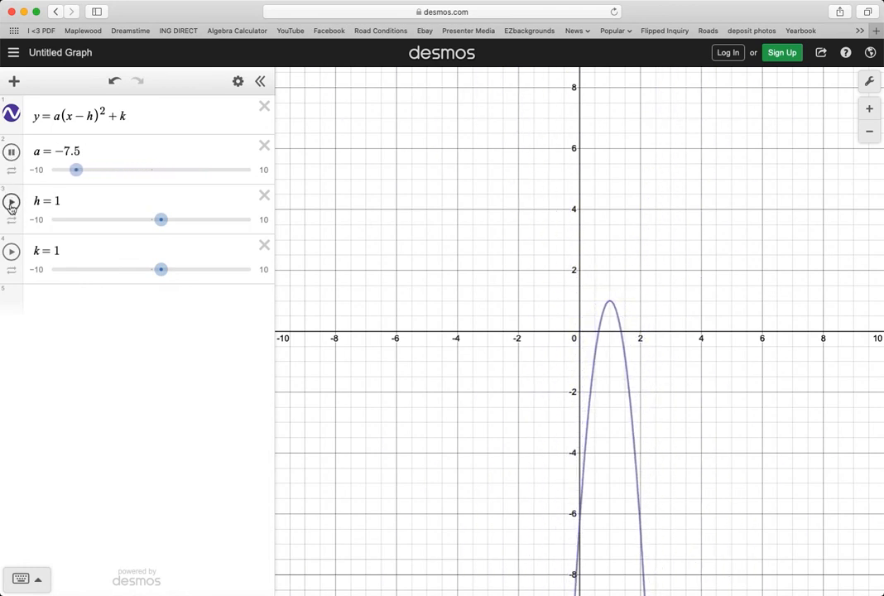
left_click(10, 152)
left_click(12, 202)
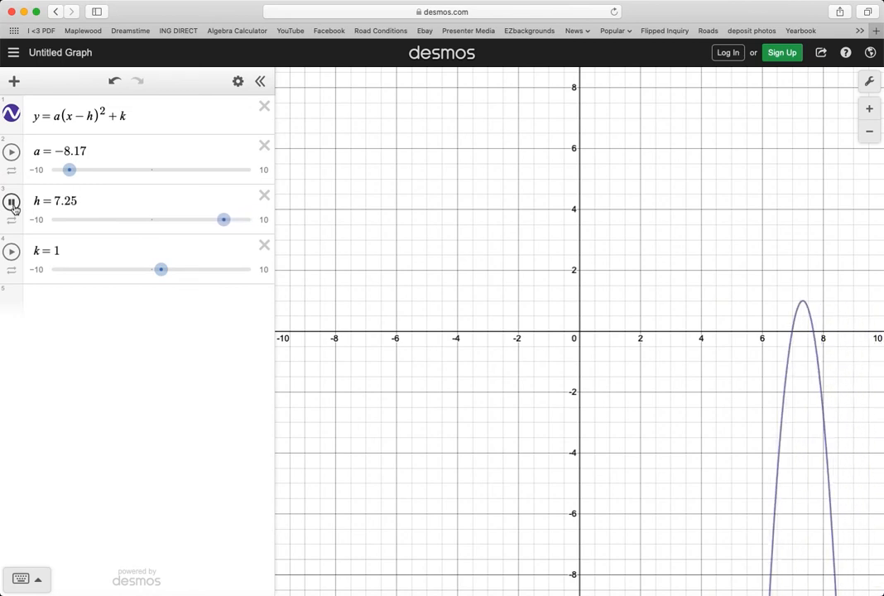
left_click(12, 203)
left_click(12, 252)
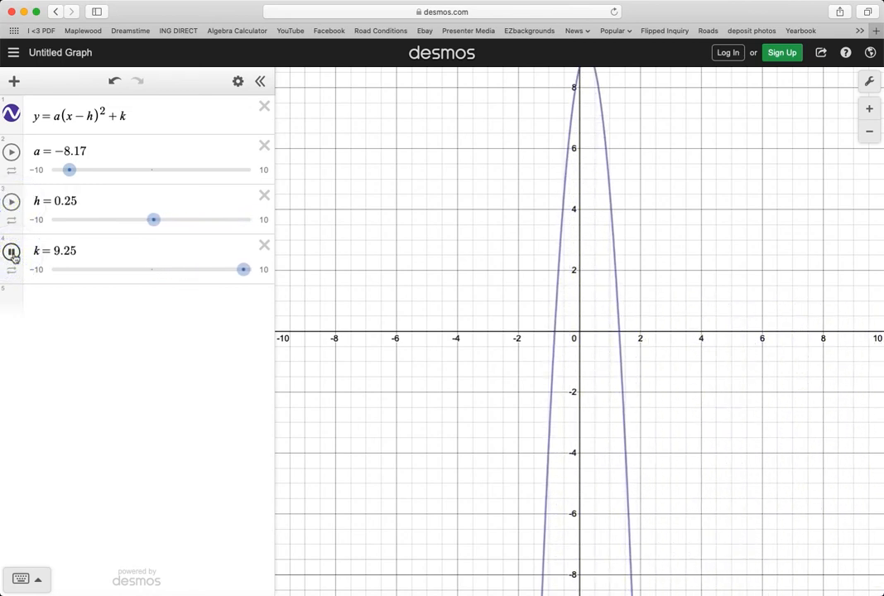
Run the a, h and k slider animations of the parabola simultaneously.
left_click(12, 202)
left_click(12, 151)
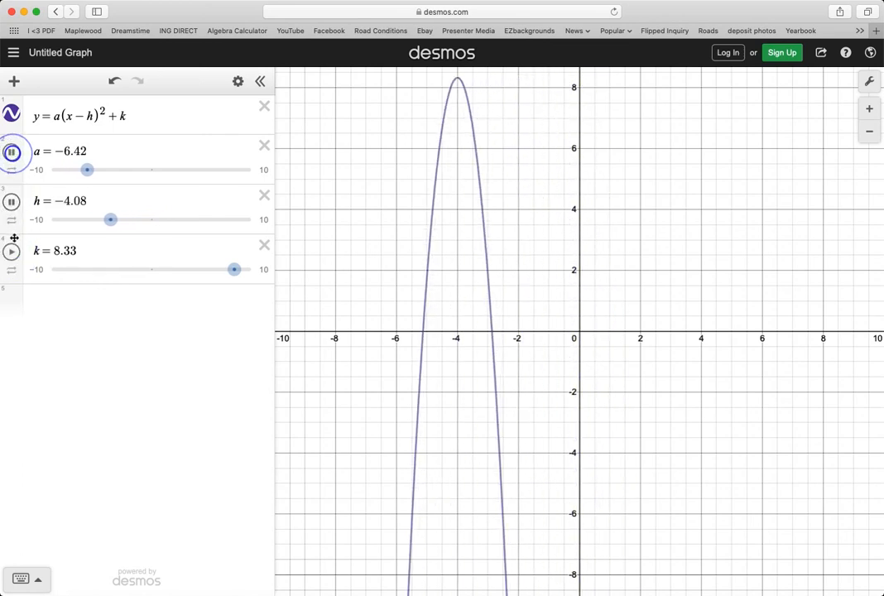
left_click(12, 253)
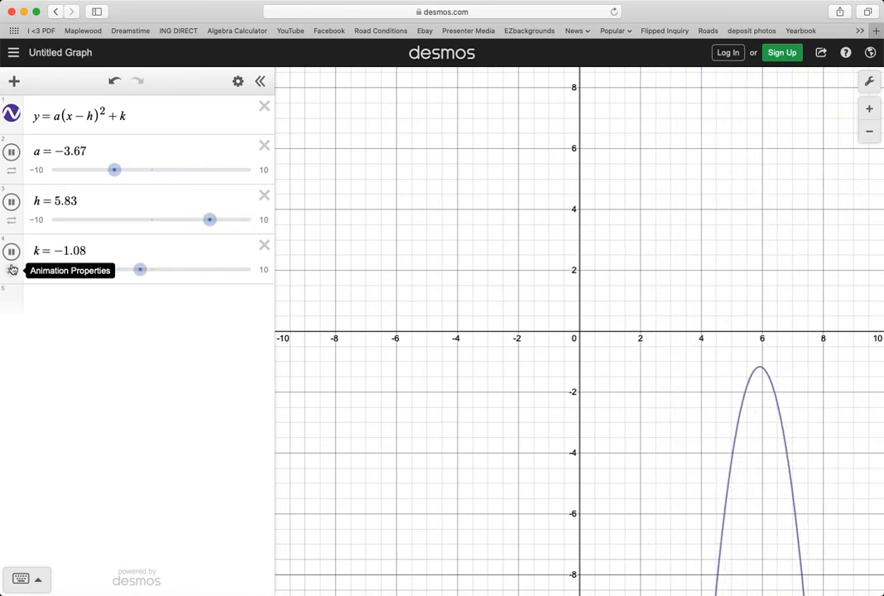
Delete the a, h and k sliders and the parabola equation.
left_click(265, 145)
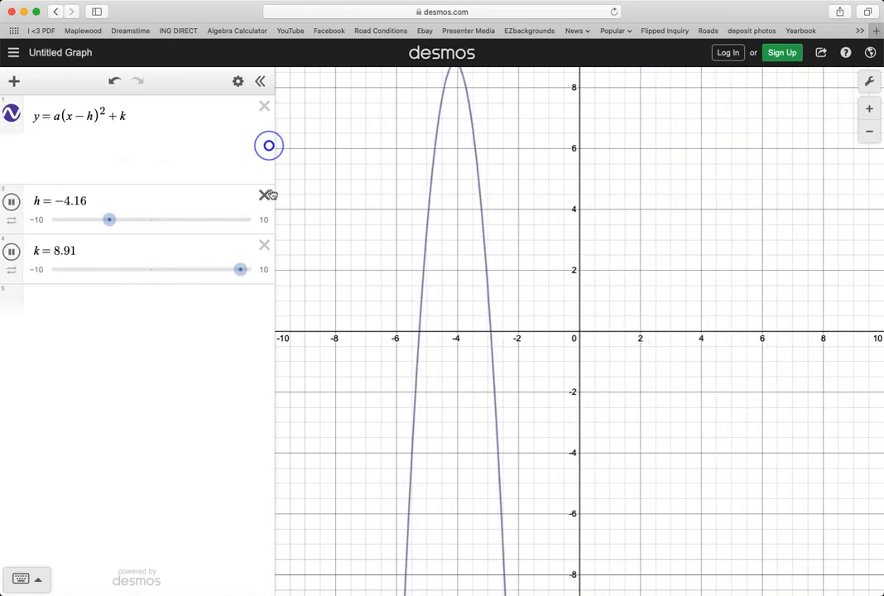
left_click(270, 195)
left_click(264, 211)
left_click(264, 161)
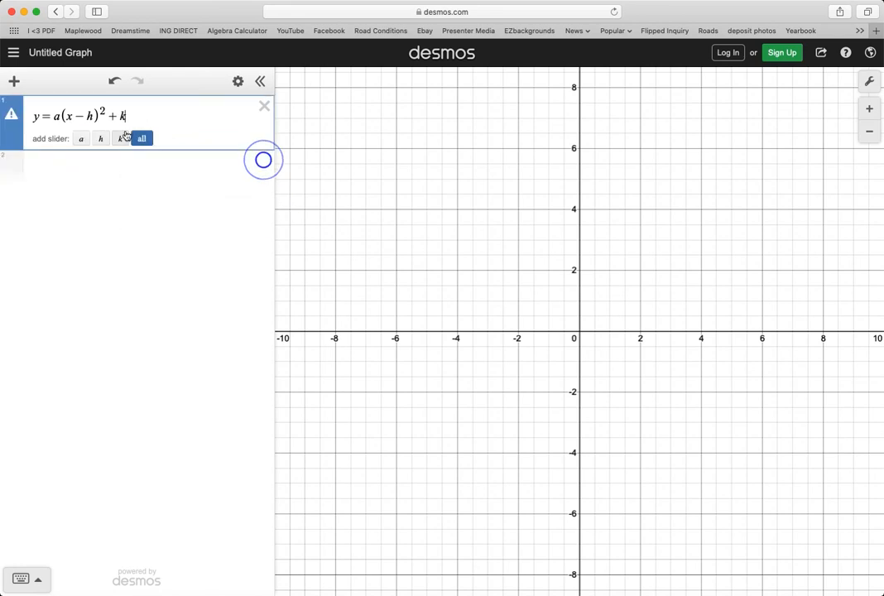
left_click(264, 107)
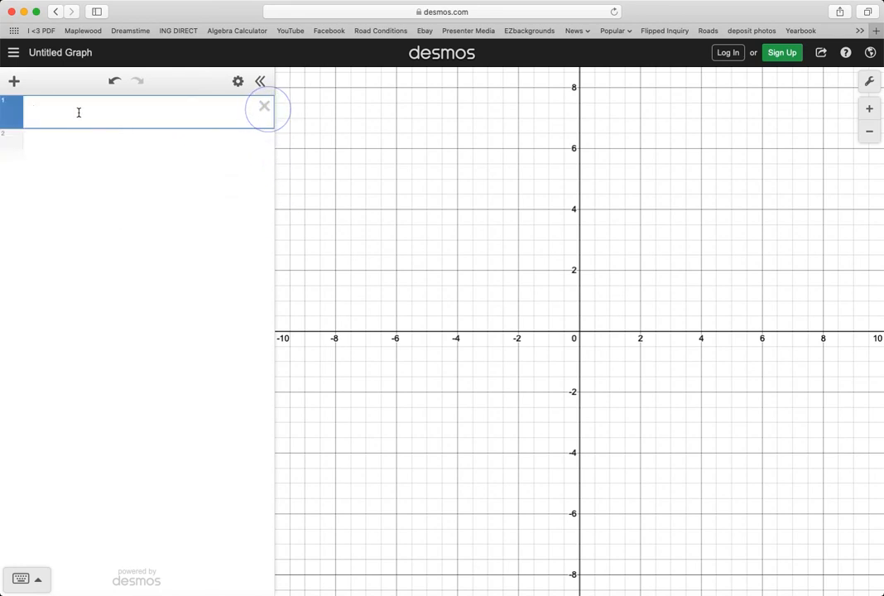
Enter the sine function y = a sin(b(x − h)) + k and add sliders for all four parameters.
type("y = a sin")
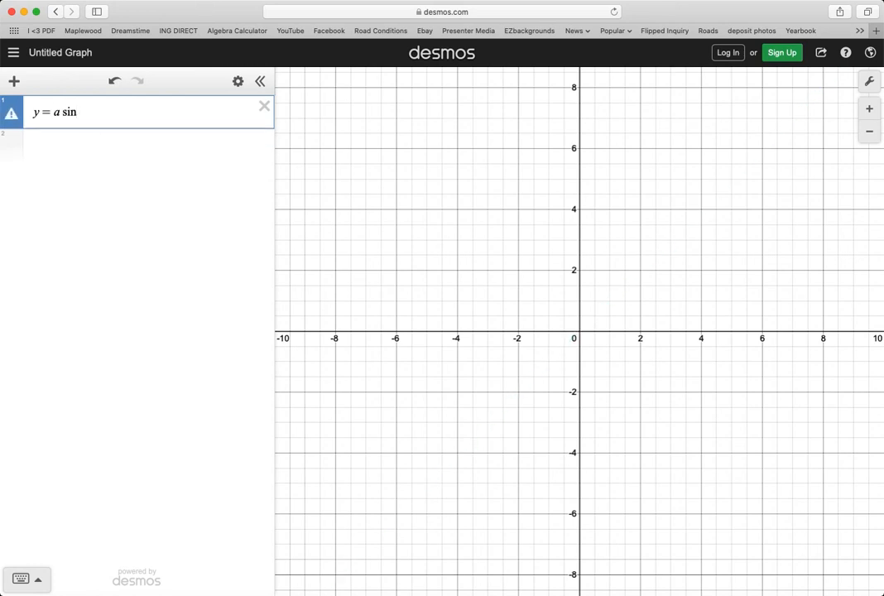
type("(")
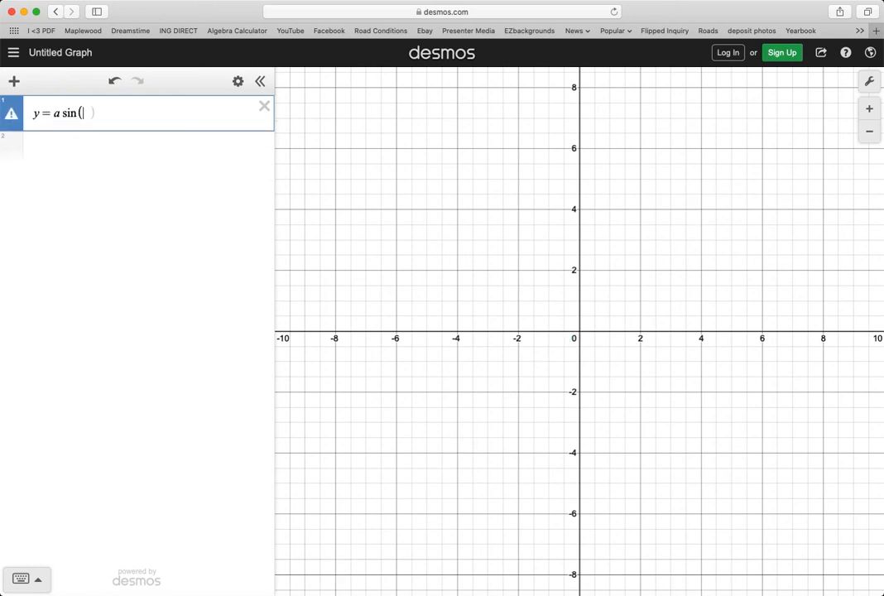
type("b(x − h)) + k")
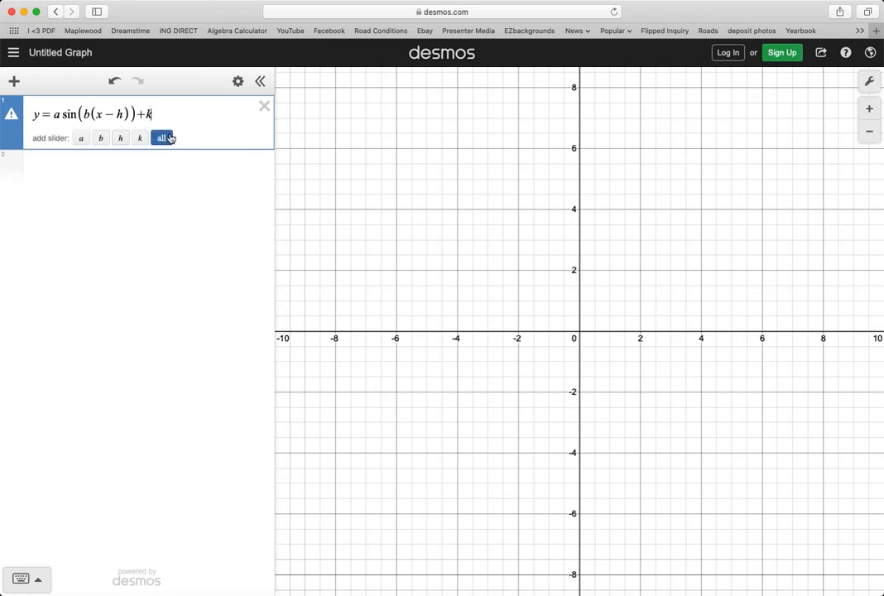
left_click(163, 138)
Animate the k, h, b and a sliders of the sine function all at once.
left_click(11, 301)
left_click(11, 251)
left_click(12, 200)
left_click(12, 153)
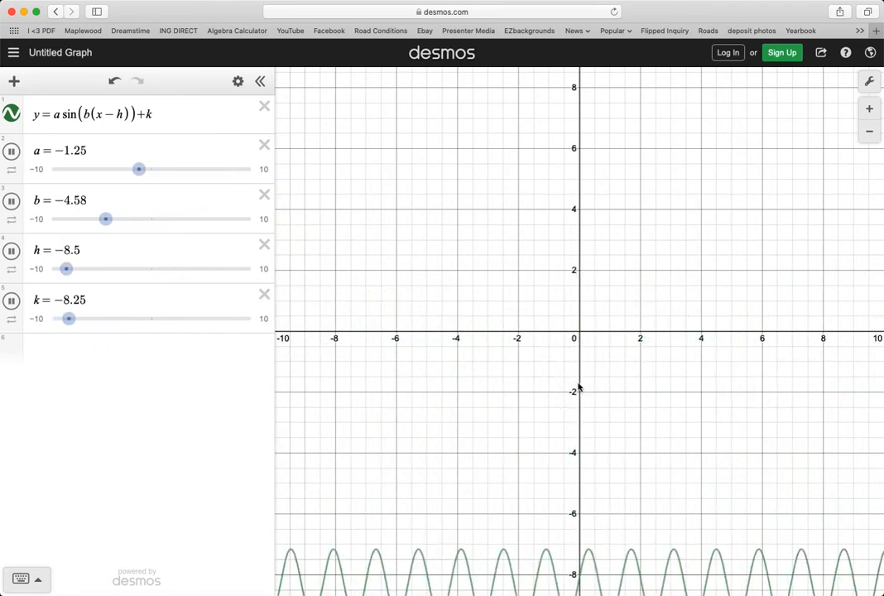
Turn on Projector Mode in the graph settings.
left_click(867, 82)
left_click(807, 95)
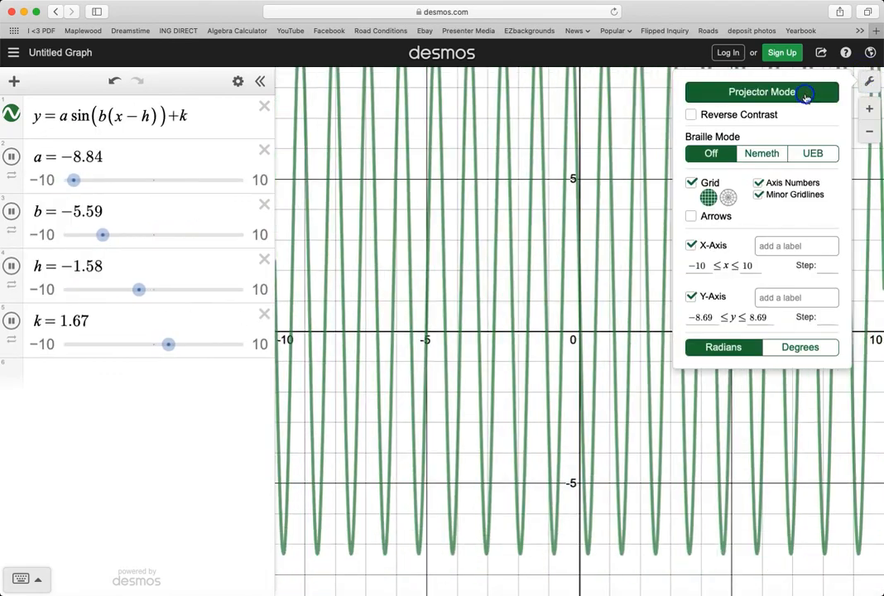